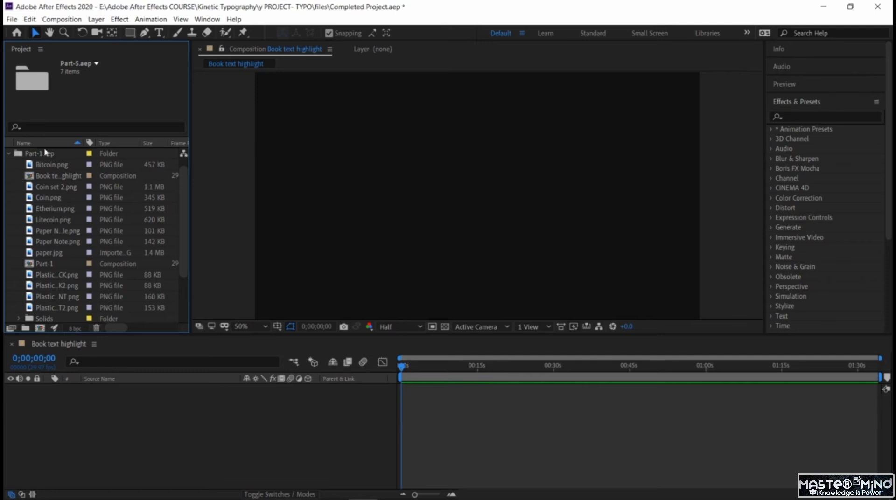
- Add the Part-1 composition from the Part-1.aep folder to the Book text highlight timeline and collapse that folder
{"action": "left_click", "coordinate": [53, 265]}
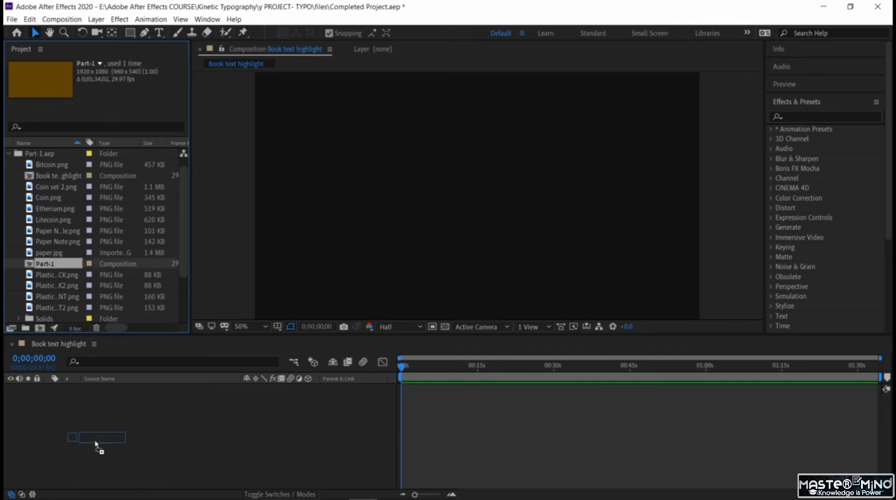
{"action": "left_click_drag", "start_coordinate": [95, 443], "coordinate": [90, 413]}
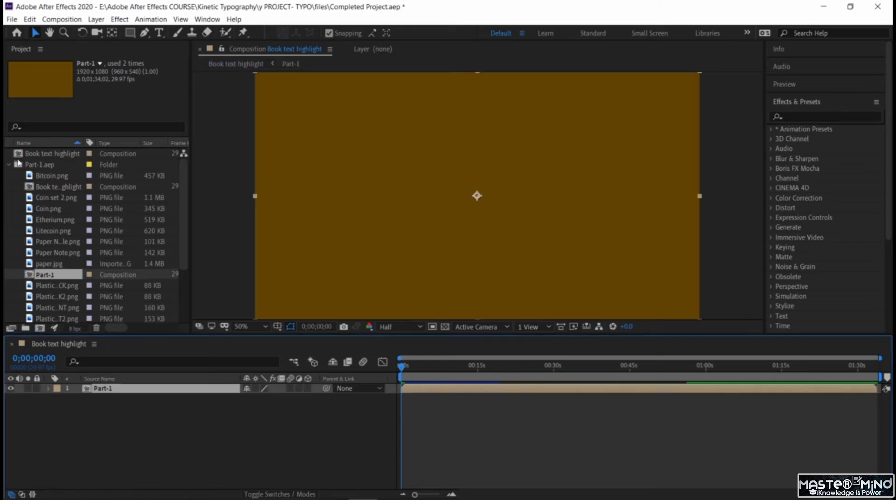
{"action": "left_click", "coordinate": [9, 165]}
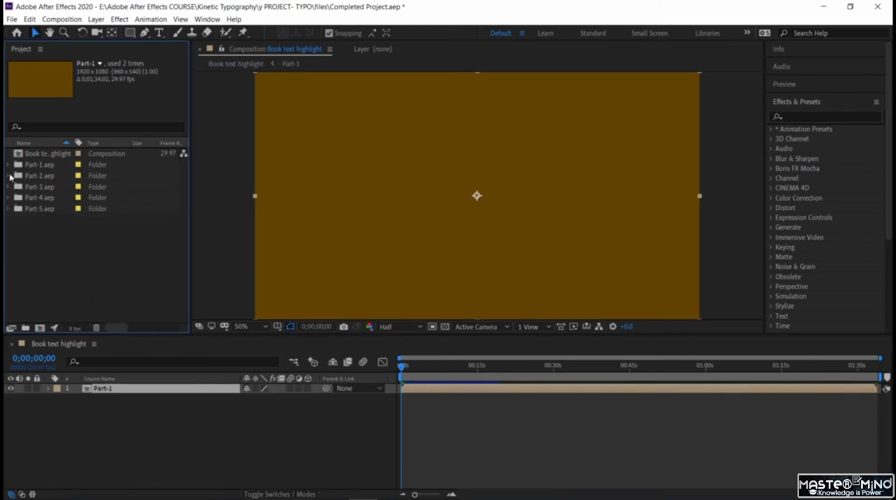
- Preview the Part-1 animation from the start and stop where its last text disappears, at about 0;00;22;19
{"action": "key", "text": "space"}
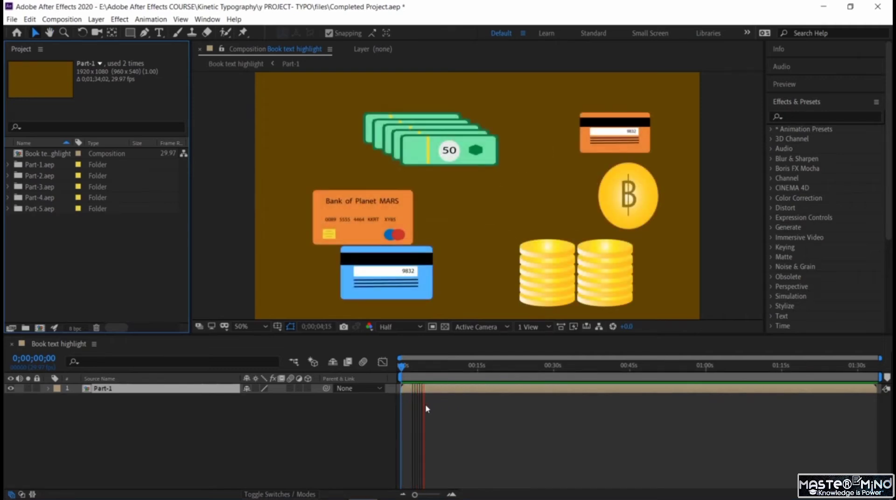
{"action": "left_click", "coordinate": [452, 495]}
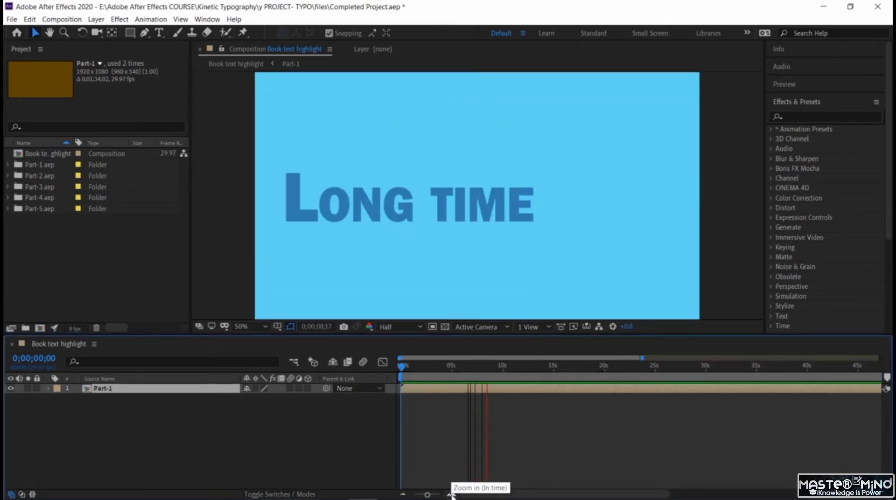
{"action": "left_click", "coordinate": [452, 494]}
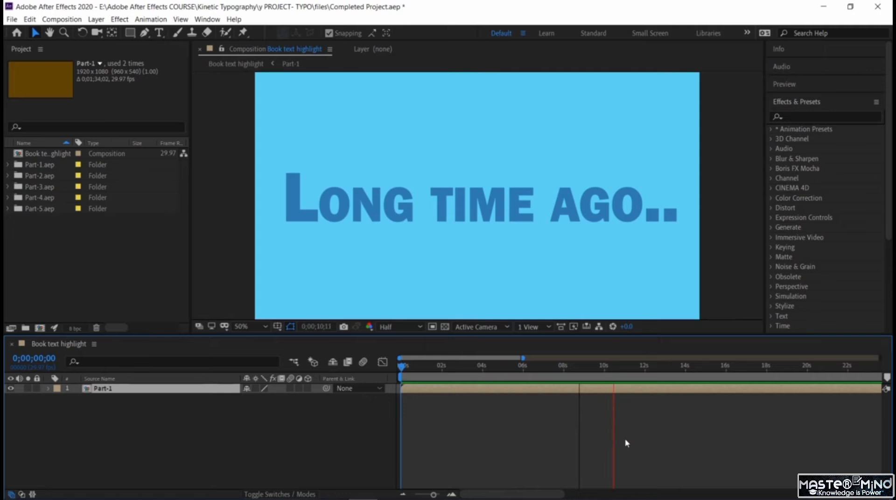
{"action": "left_click", "coordinate": [403, 495]}
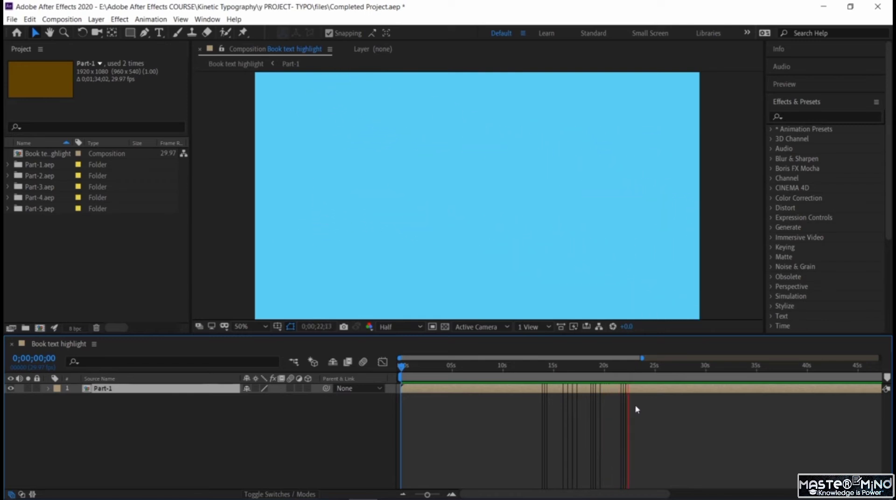
{"action": "key", "text": "space"}
{"action": "left_click", "coordinate": [452, 495]}
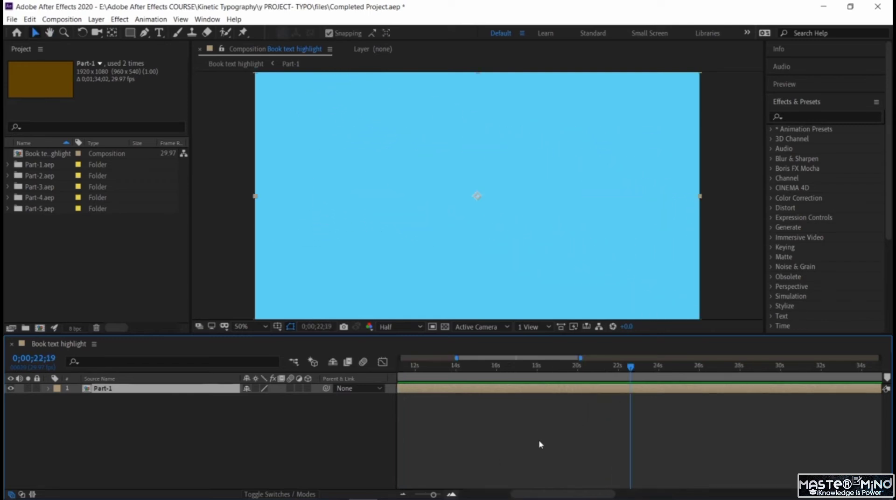
- Add the Part-2 composition to the timeline, starting at 0;00;22;01 and stacked above Part-1
{"action": "left_click_drag", "start_coordinate": [632, 372], "coordinate": [616, 389]}
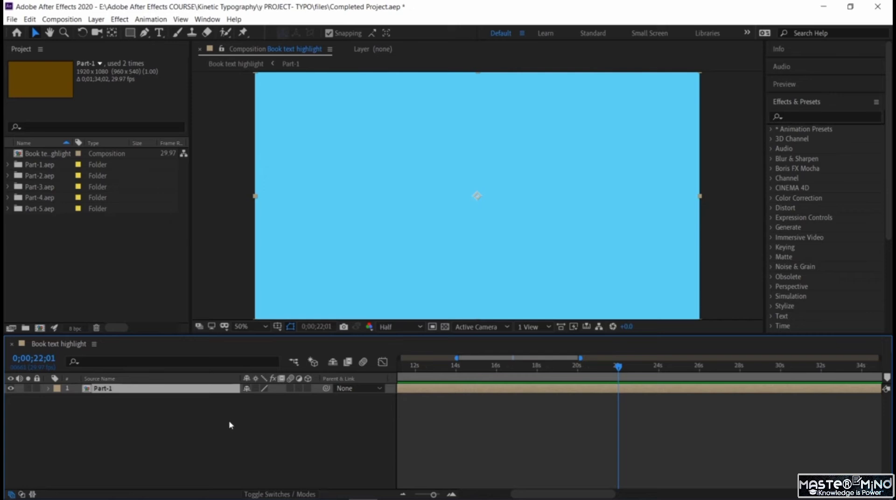
{"action": "left_click", "coordinate": [94, 441]}
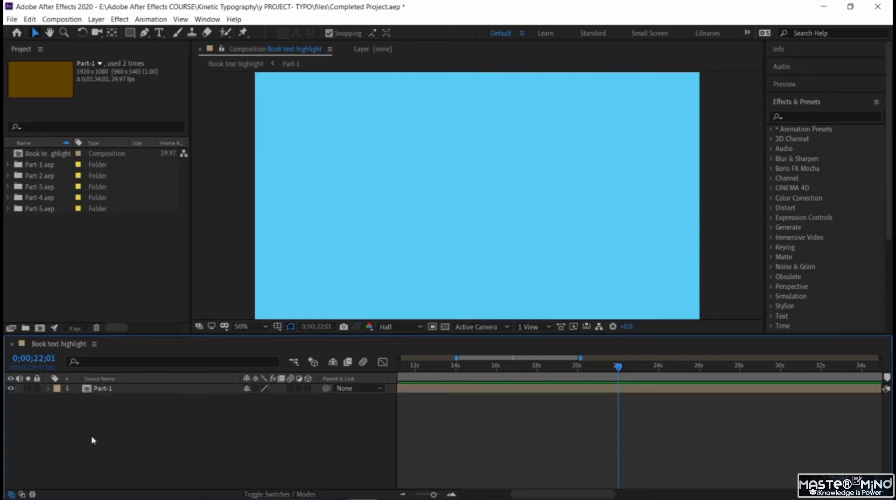
{"action": "left_click", "coordinate": [10, 175]}
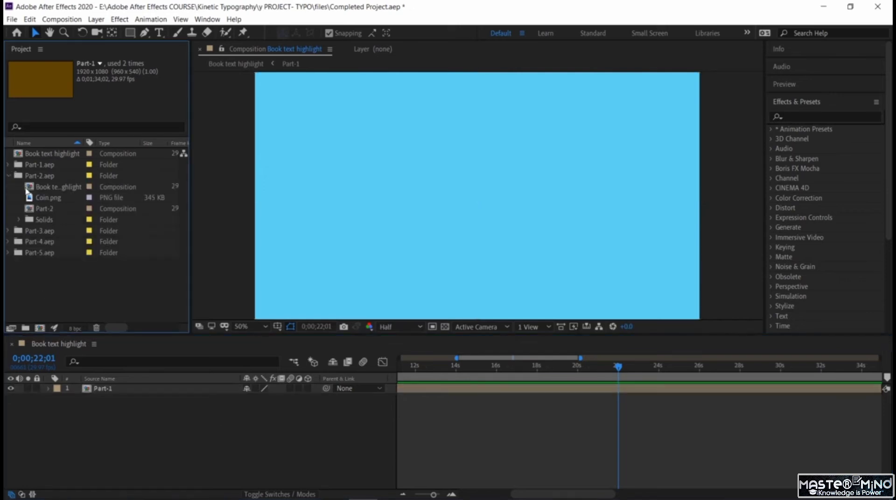
{"action": "left_click_drag", "start_coordinate": [47, 208], "coordinate": [126, 415]}
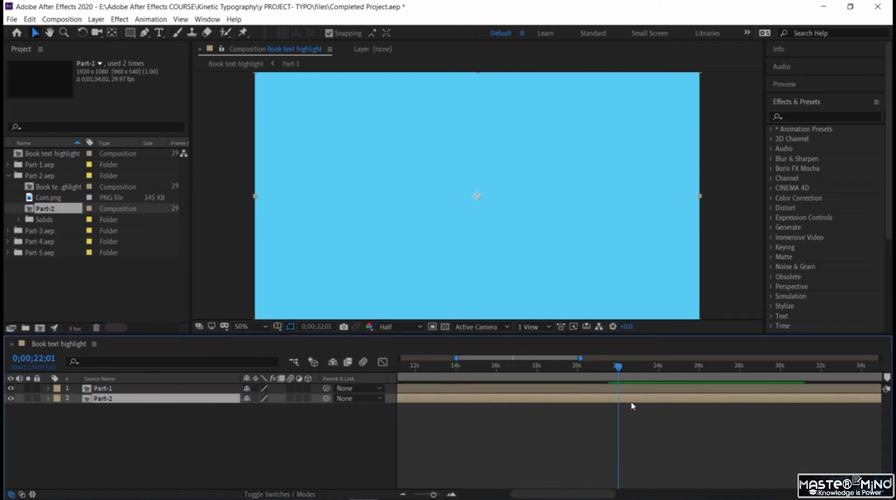
{"action": "key", "text": "bracketleft"}
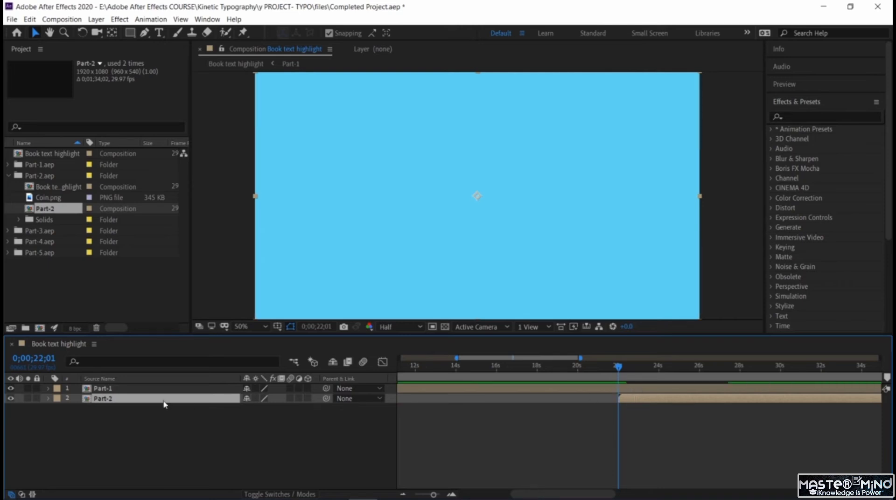
{"action": "left_click_drag", "start_coordinate": [164, 400], "coordinate": [166, 391]}
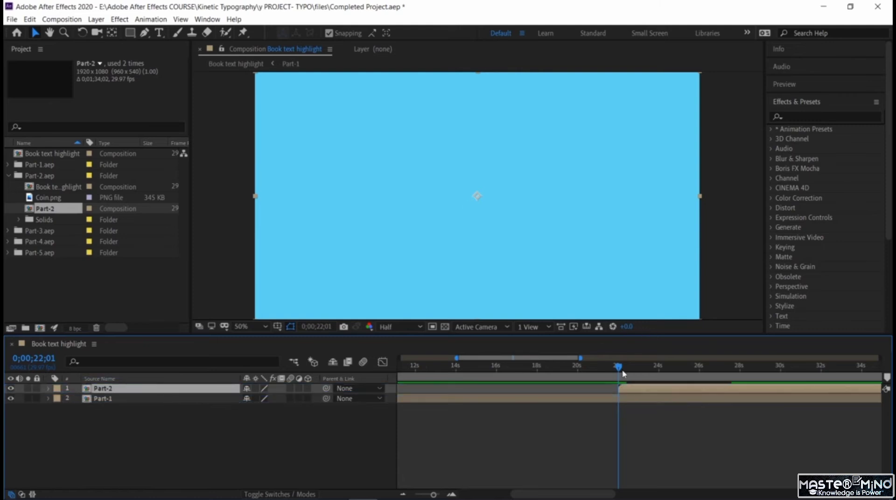
- Preview the changeover from Part-1 to Part-2 and return the current time to 0;00;20;28
{"action": "left_click_drag", "start_coordinate": [616, 370], "coordinate": [594, 369]}
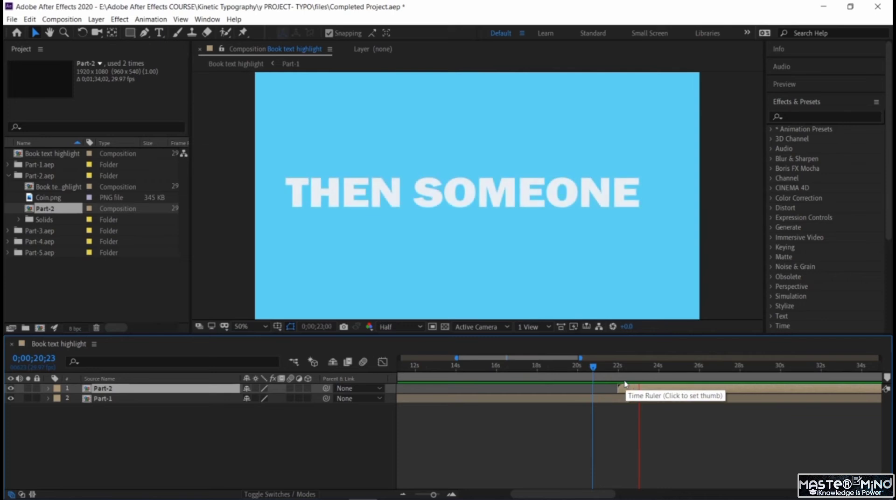
{"action": "key", "text": "space"}
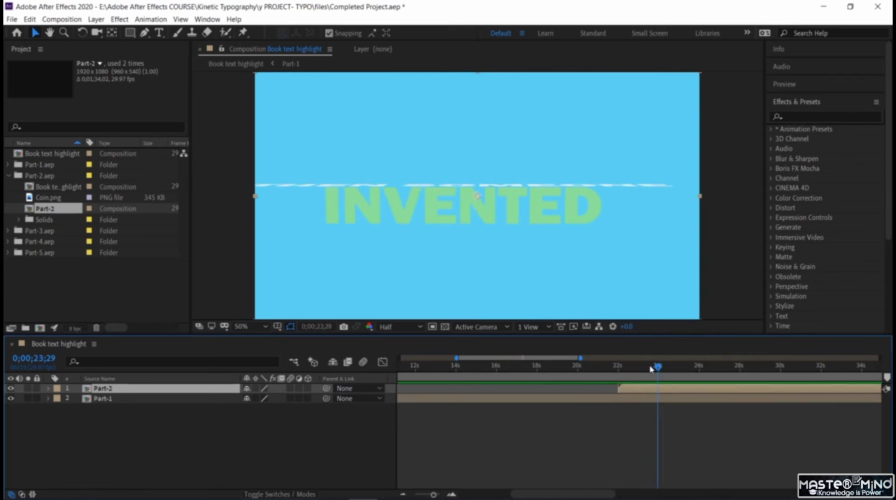
{"action": "left_click_drag", "start_coordinate": [652, 369], "coordinate": [596, 386]}
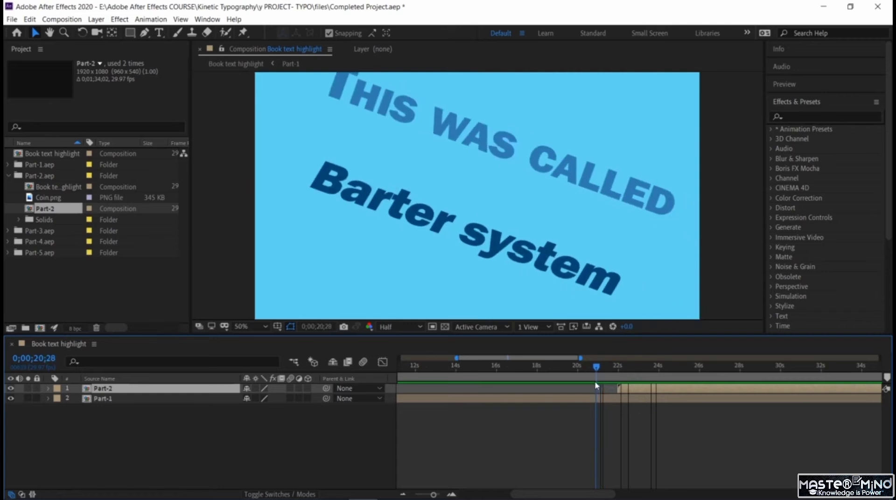
{"action": "right_click", "coordinate": [201, 457]}
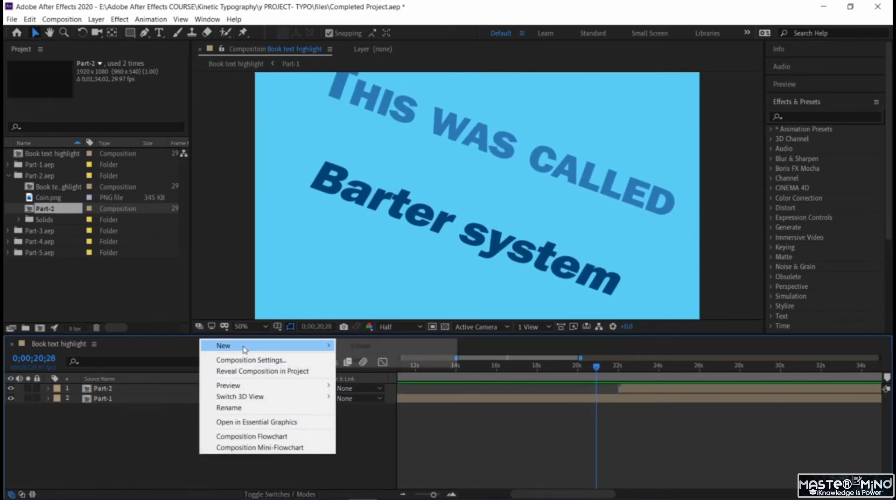
{"action": "mouse_move", "coordinate": [244, 346]}
{"action": "left_click", "coordinate": [350, 368]}
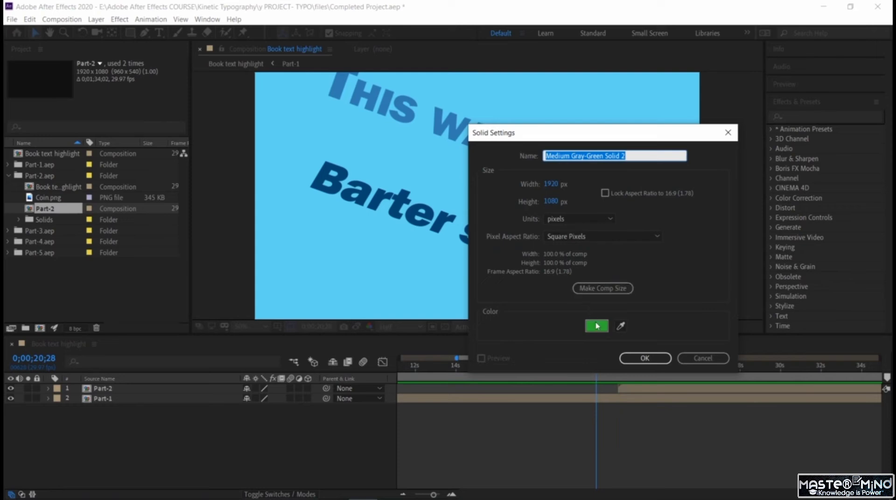
{"action": "left_click", "coordinate": [597, 325]}
{"action": "left_click", "coordinate": [573, 329]}
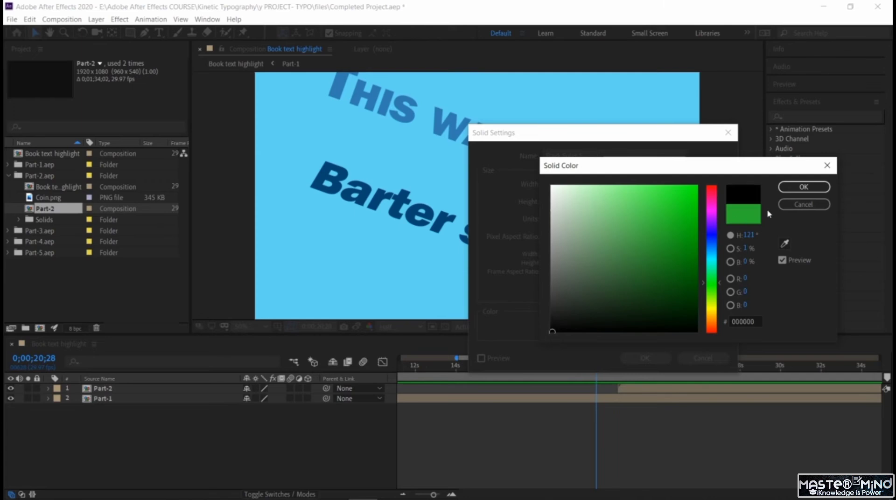
{"action": "left_click", "coordinate": [804, 187]}
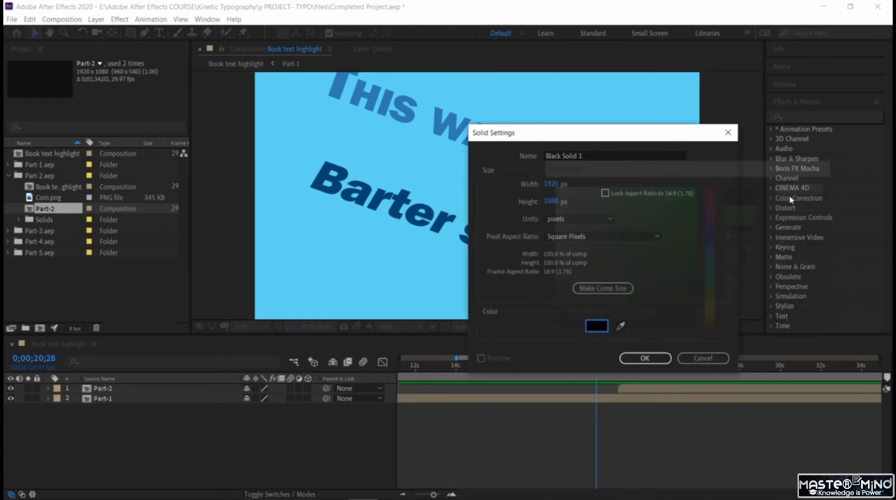
{"action": "left_click", "coordinate": [646, 358]}
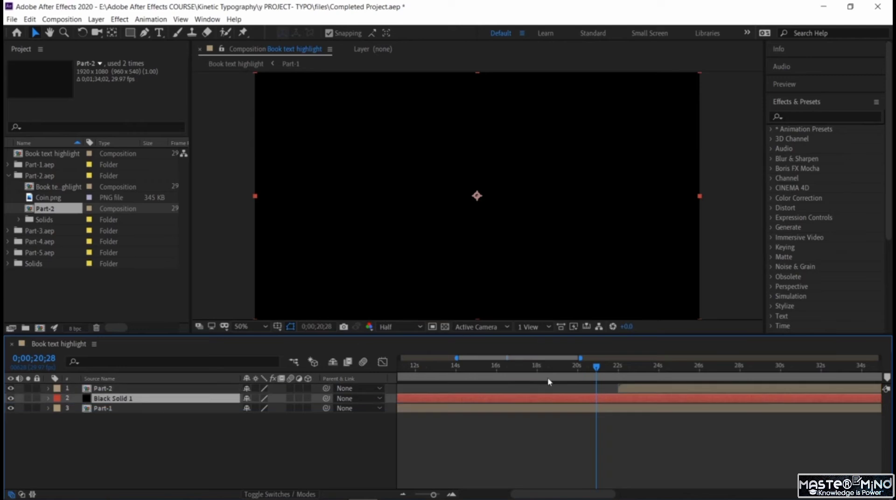
- Start the Part-2 layer at 0;00;20;28 and trim the black solid's beginning to the same time
{"action": "left_click", "coordinate": [628, 391]}
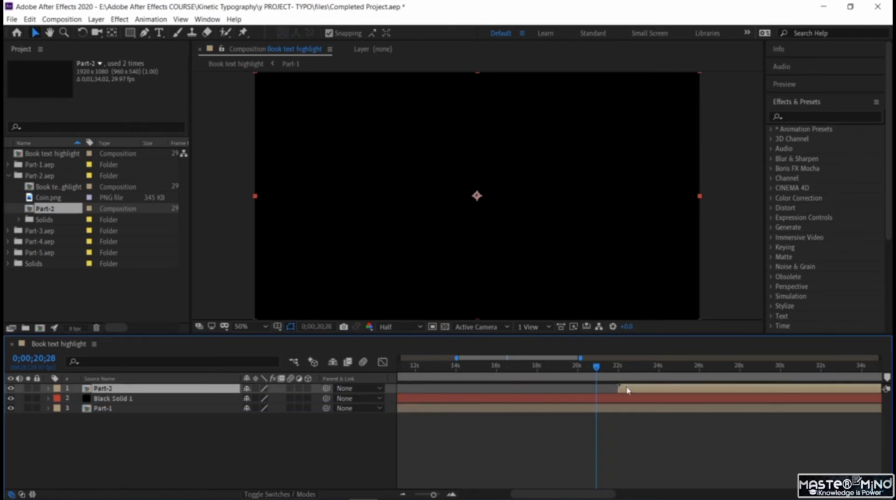
{"action": "left_click", "coordinate": [602, 398]}
{"action": "key", "text": "alt+bracketleft"}
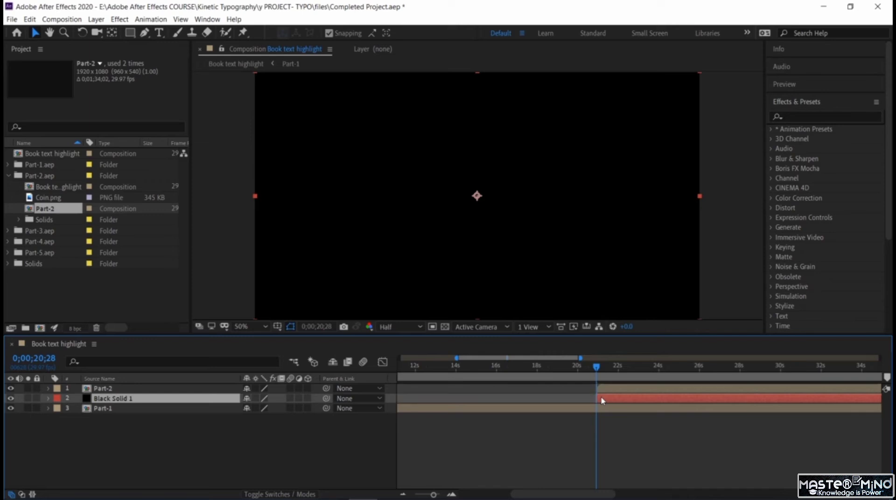
- Preview the transition, then shift the start of both Part-2 and the black solid to 0;00;21;24
{"action": "left_click_drag", "start_coordinate": [598, 367], "coordinate": [548, 368]}
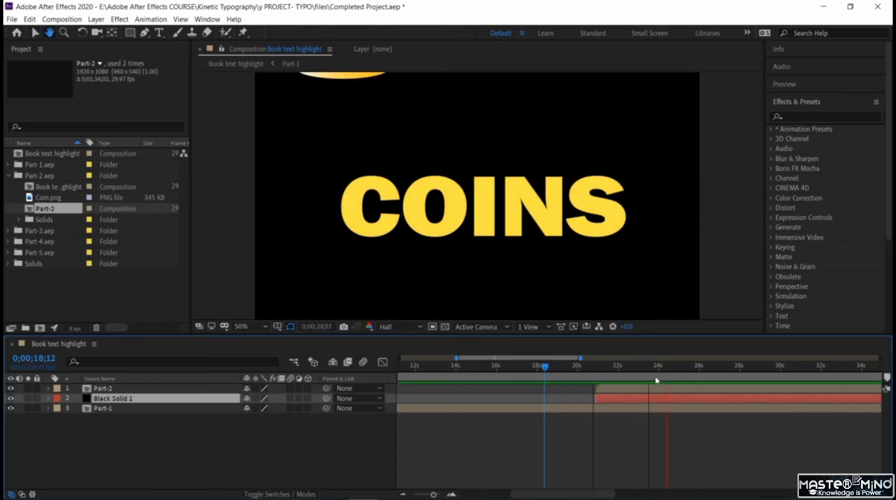
{"action": "key", "text": "space"}
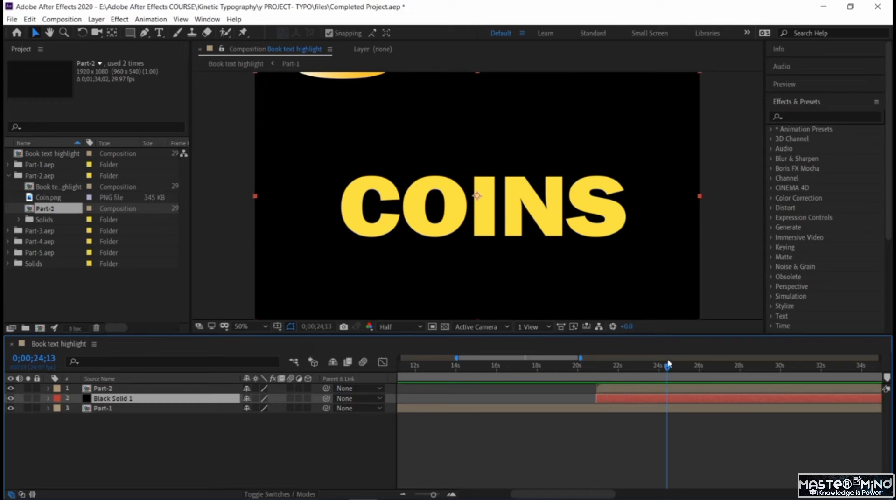
{"action": "key", "text": "Page_Up"}
{"action": "left_click_drag", "start_coordinate": [651, 371], "coordinate": [615, 373]}
{"action": "left_click", "coordinate": [626, 390]}
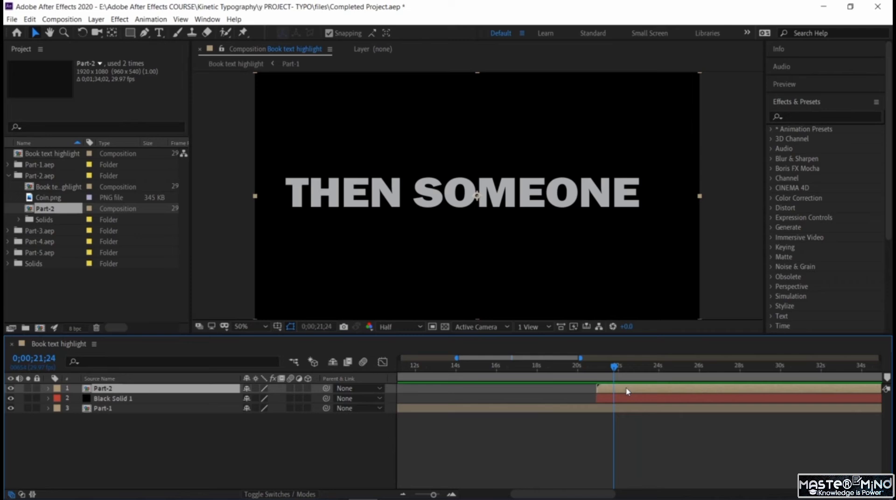
{"action": "key", "text": "bracketleft"}
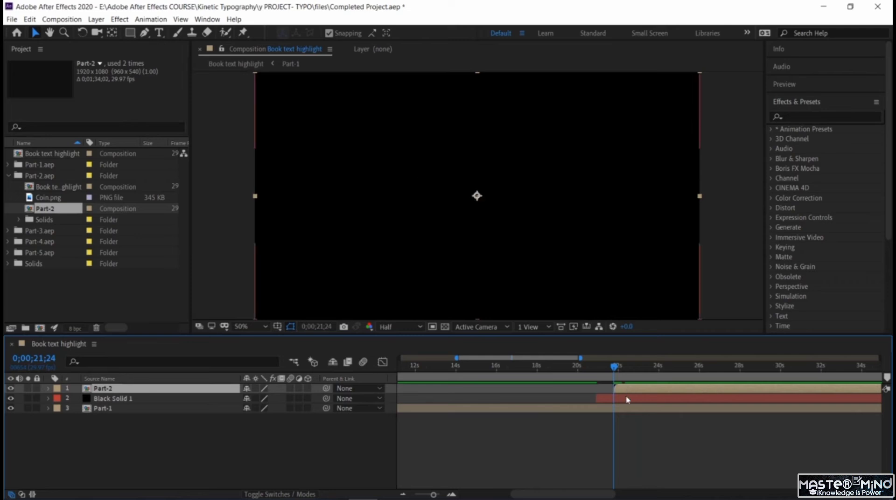
{"action": "left_click", "coordinate": [629, 400]}
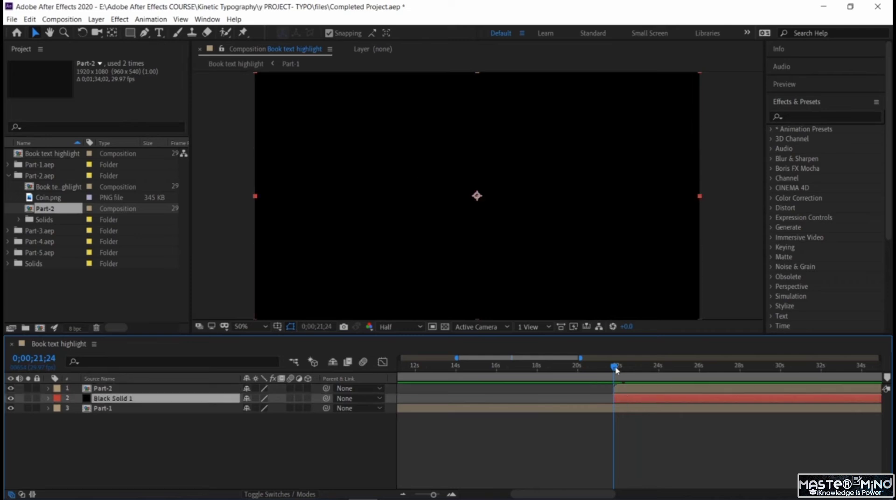
- Preview from 0;00;19;03 through the COINS scene of Part-2, stopping at 0;00;28;02
{"action": "left_click_drag", "start_coordinate": [615, 367], "coordinate": [560, 367]}
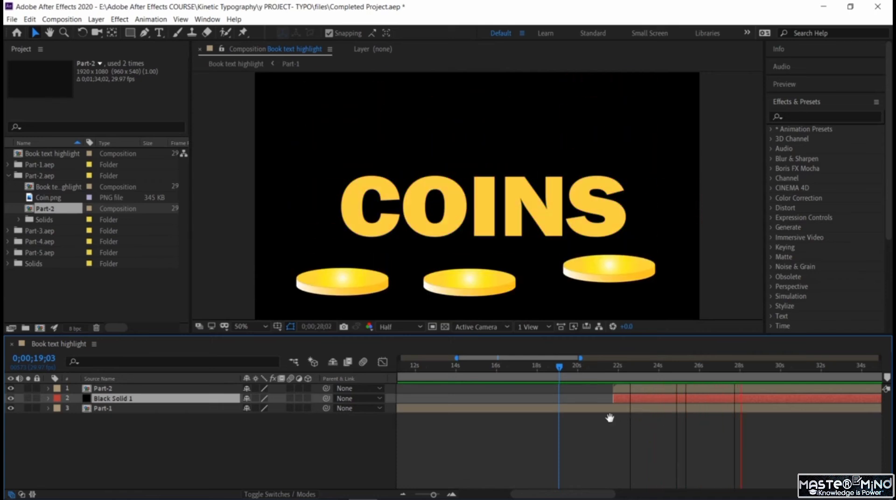
{"action": "left_click_drag", "start_coordinate": [741, 368], "coordinate": [744, 388]}
{"action": "key", "text": "space"}
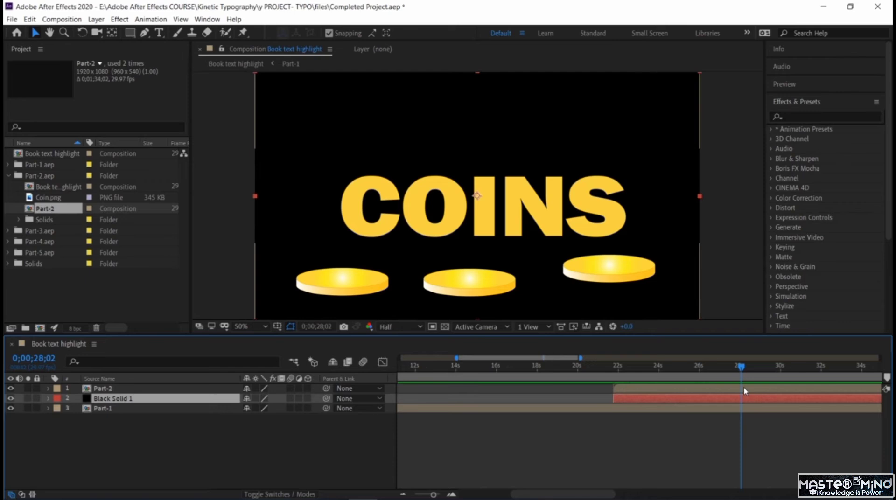
- Add the Part-3 composition from the Part-3.aep folder above Part-2, starting at 0;00;28;02
{"action": "left_click", "coordinate": [248, 459]}
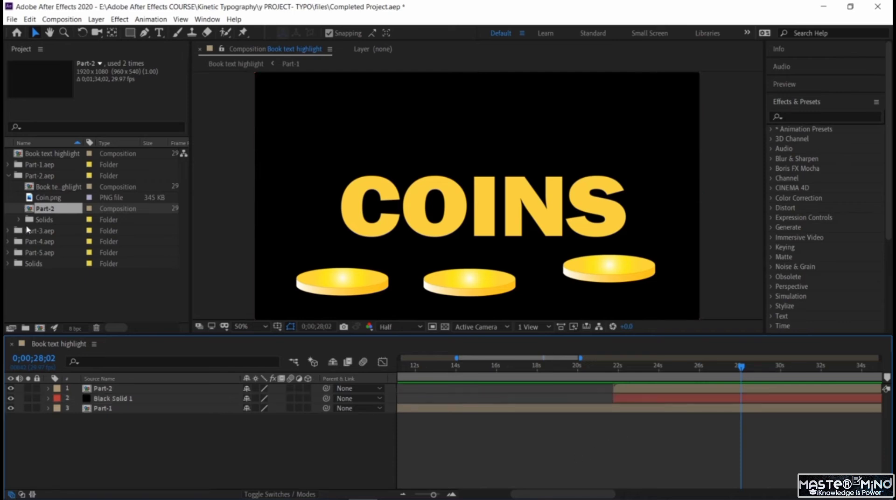
{"action": "left_click", "coordinate": [7, 231]}
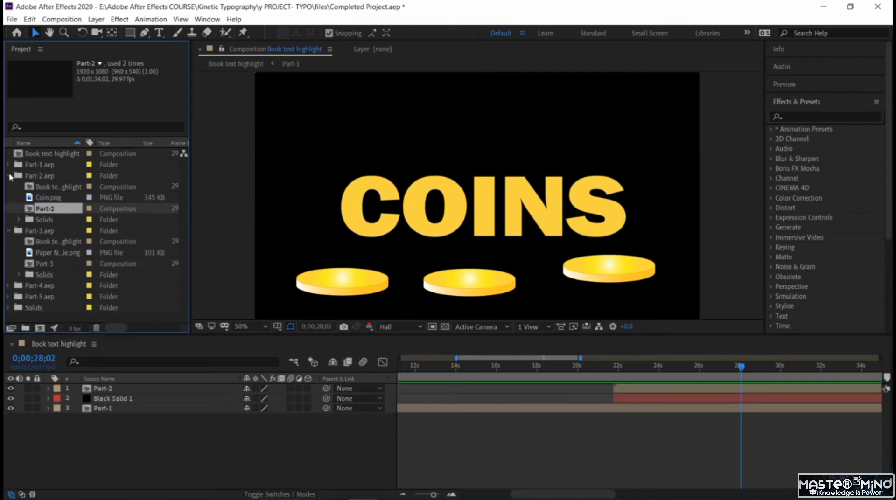
{"action": "left_click", "coordinate": [8, 176]}
{"action": "left_click_drag", "start_coordinate": [57, 221], "coordinate": [101, 385]}
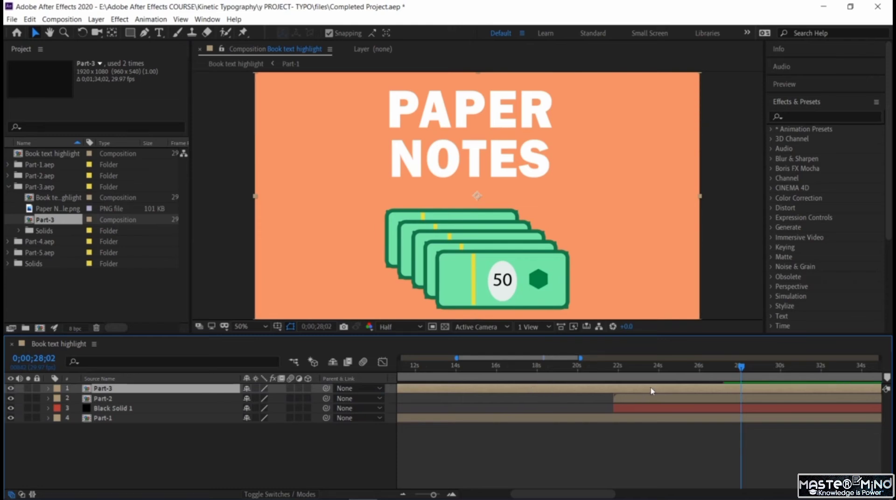
{"action": "key", "text": "bracketleft"}
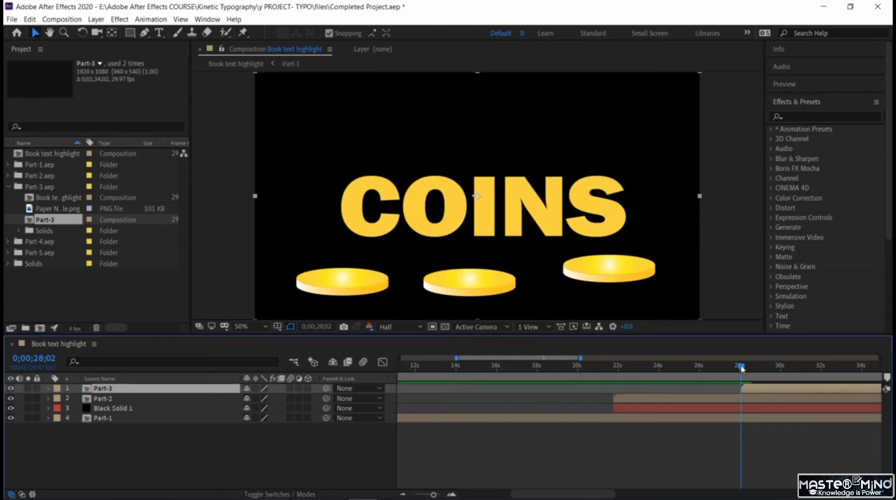
- Preview from 0;00;25;12 through the PAPER NOTES scene of Part-3, stopping at 0;00;37;04
{"action": "left_click_drag", "start_coordinate": [742, 368], "coordinate": [690, 370]}
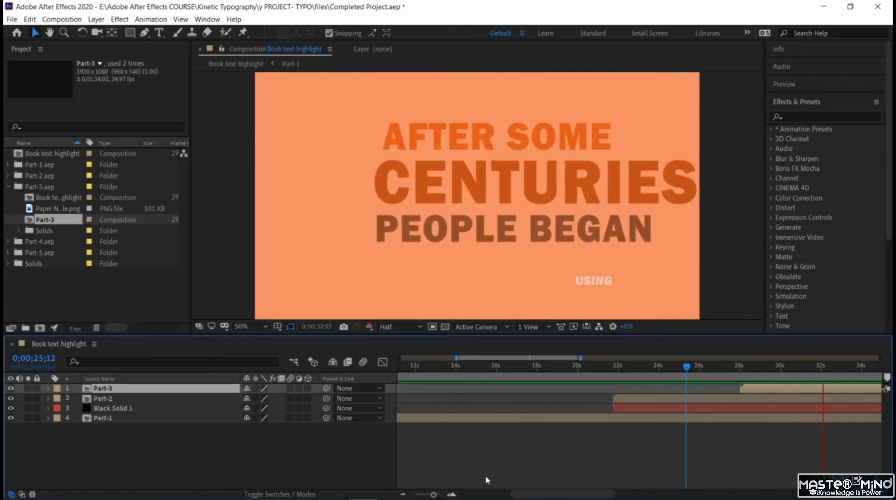
{"action": "key", "text": "space"}
{"action": "left_click_drag", "start_coordinate": [531, 361], "coordinate": [588, 367]}
{"action": "key", "text": "space"}
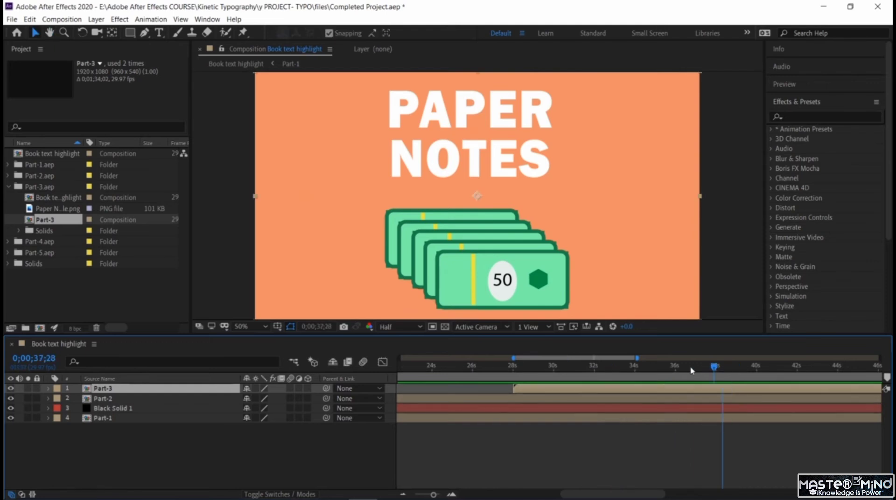
{"action": "left_click", "coordinate": [679, 371]}
{"action": "mouse_move", "coordinate": [684, 381]}
{"action": "left_mouse_down"}
{"action": "mouse_move", "coordinate": [694, 386]}
{"action": "mouse_move", "coordinate": [676, 383]}
{"action": "mouse_move", "coordinate": [698, 385]}
{"action": "left_mouse_up"}
{"action": "left_click", "coordinate": [268, 445]}
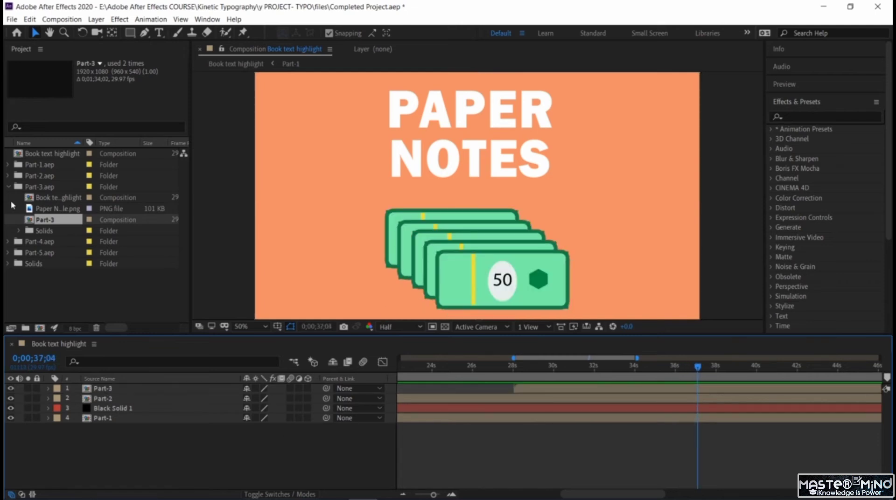
- Add the Part-4 composition from the Part-4.aep folder above Part-3, starting at 0;00;37;04
{"action": "left_click", "coordinate": [7, 187]}
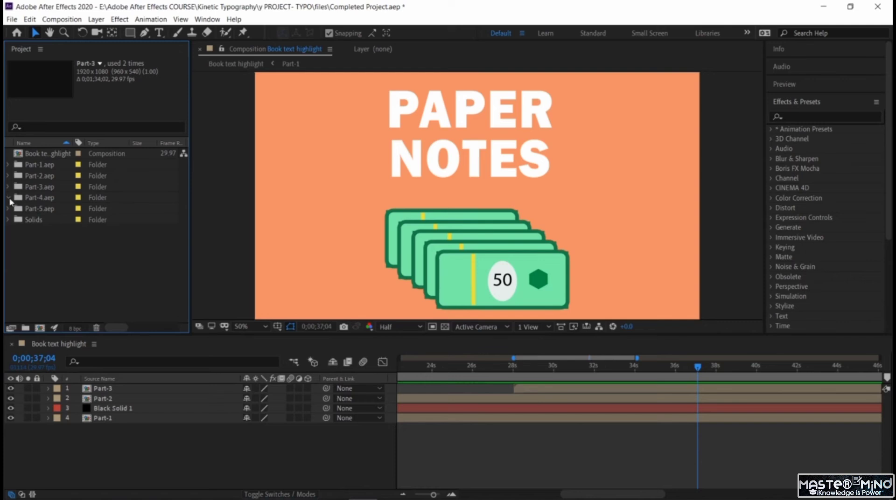
{"action": "left_click", "coordinate": [8, 198]}
{"action": "left_click_drag", "start_coordinate": [45, 223], "coordinate": [83, 387]}
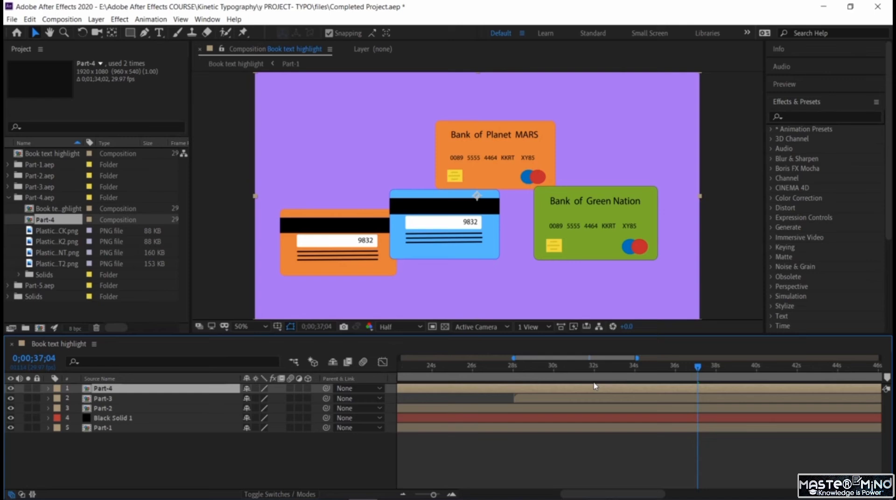
{"action": "key", "text": "bracketleft"}
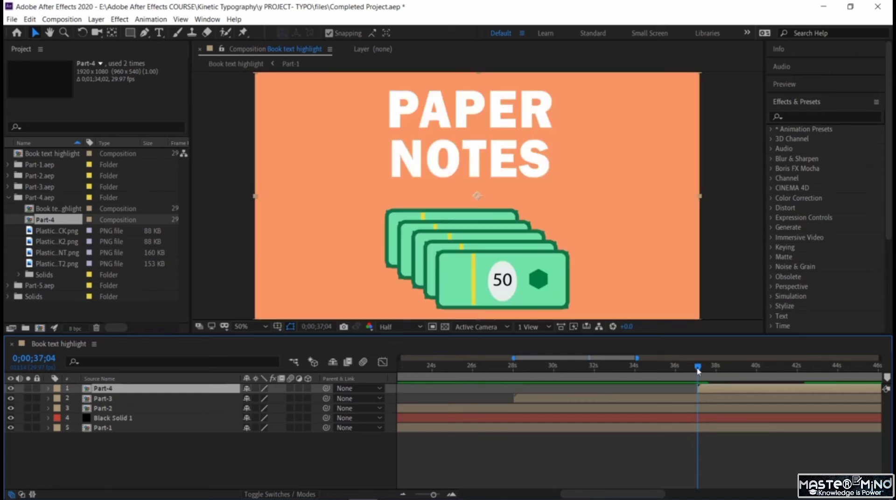
- Preview from 0;00;35;12 through the bank cards scene of Part-4, stopping at 0;00;46;02
{"action": "left_click_drag", "start_coordinate": [699, 371], "coordinate": [665, 439]}
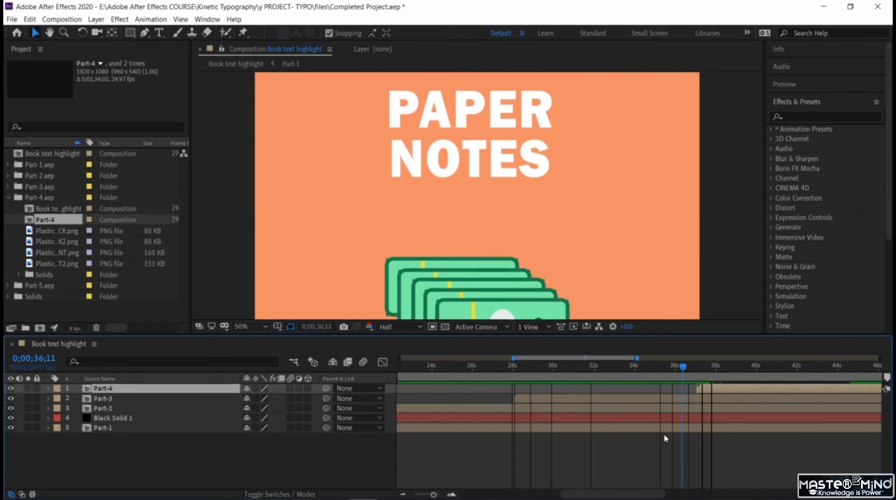
{"action": "key", "text": "space"}
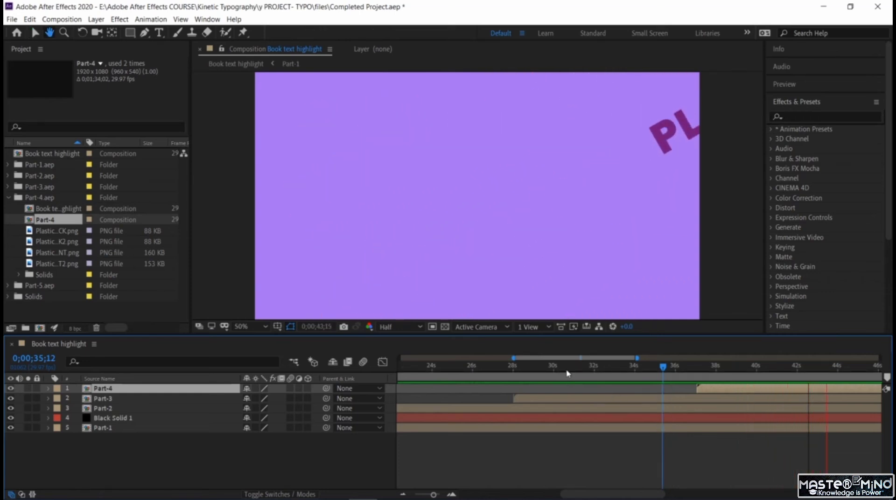
{"action": "key", "text": "space"}
{"action": "left_click_drag", "start_coordinate": [550, 359], "coordinate": [591, 371]}
{"action": "key", "text": "space"}
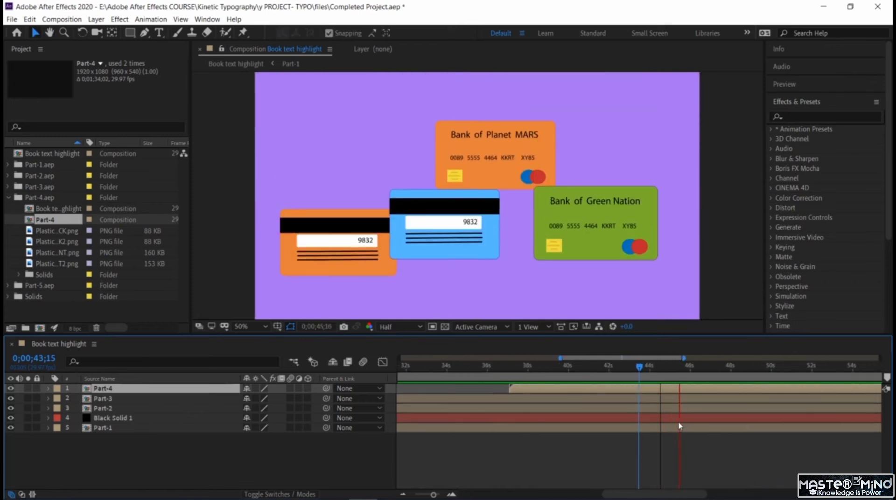
{"action": "key", "text": "space"}
{"action": "left_click_drag", "start_coordinate": [689, 369], "coordinate": [679, 388]}
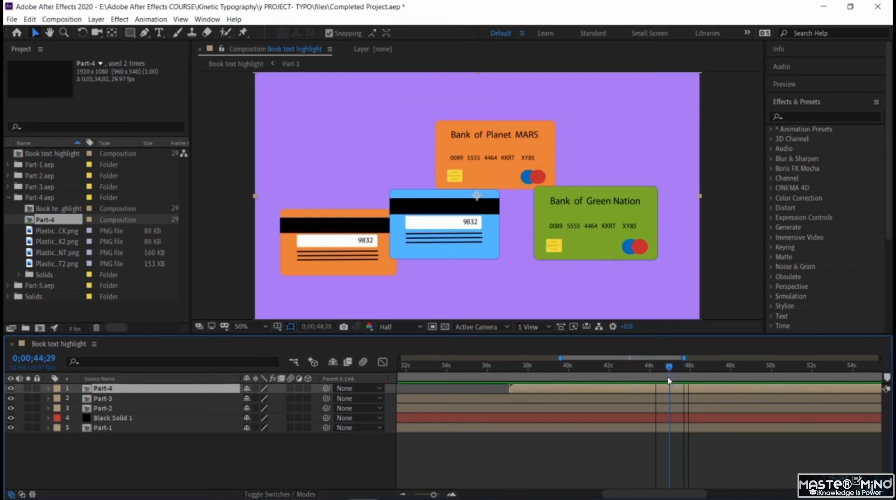
{"action": "left_click_drag", "start_coordinate": [667, 388], "coordinate": [691, 405]}
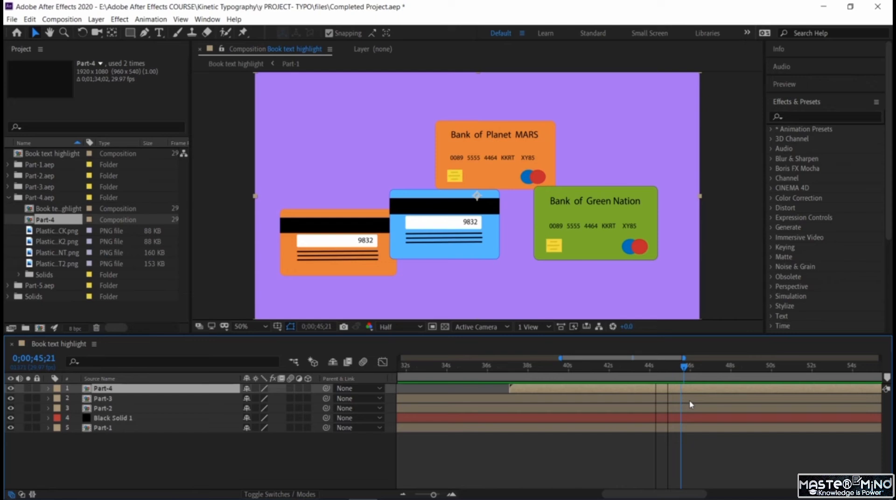
- Add the Part-5 composition from the Part-5.aep folder above Part-4, starting at 0;00;46;02
{"action": "left_click", "coordinate": [105, 463]}
{"action": "left_click", "coordinate": [9, 287]}
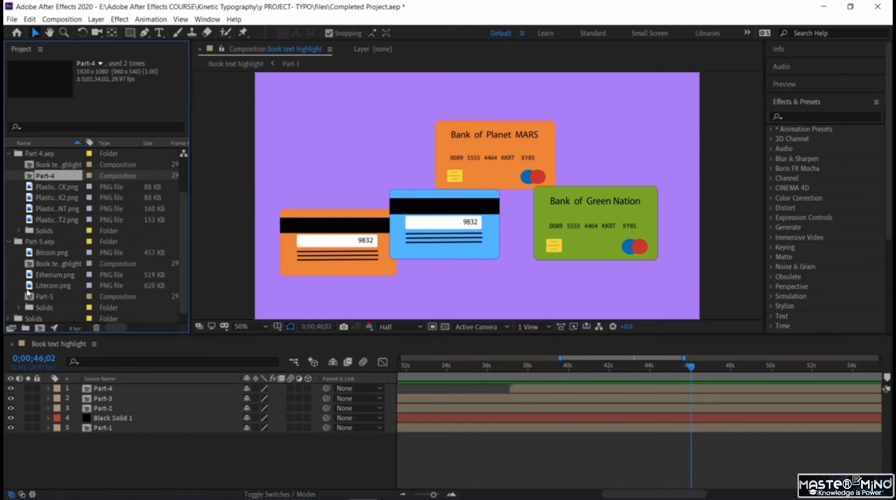
{"action": "left_click_drag", "start_coordinate": [52, 305], "coordinate": [84, 385]}
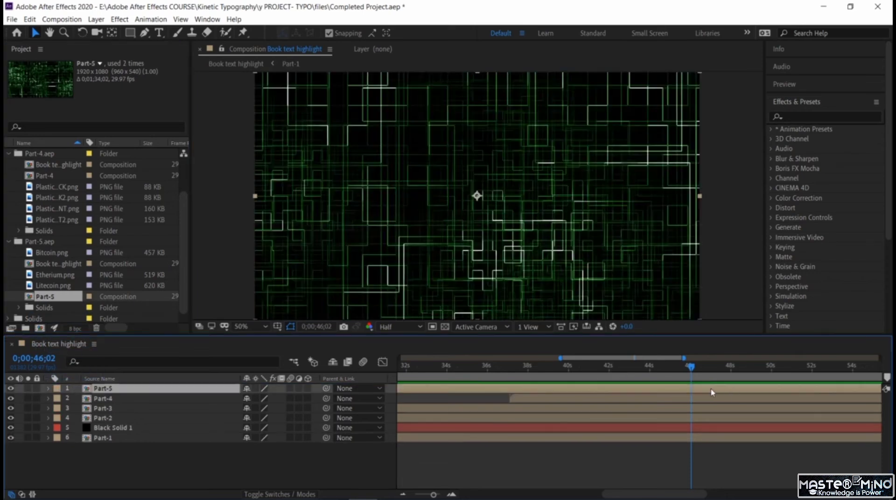
{"action": "key", "text": "bracketleft"}
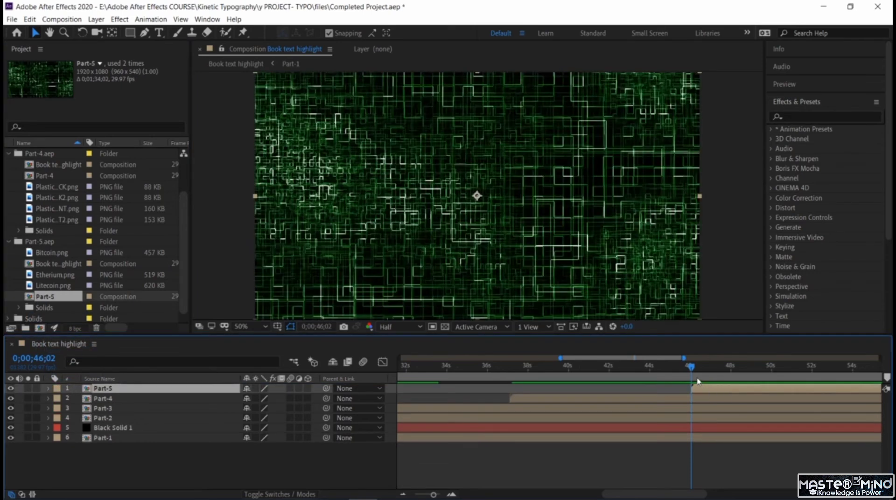
- Preview the transition from Part-4 to Part-5, then shift Part-5's start earlier to about 0;00;45;00
{"action": "left_click", "coordinate": [648, 368]}
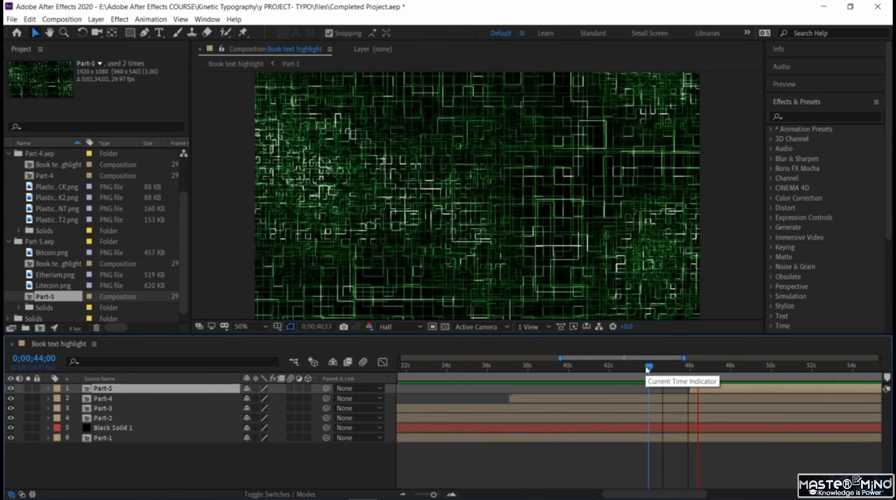
{"action": "left_click_drag", "start_coordinate": [706, 367], "coordinate": [619, 373]}
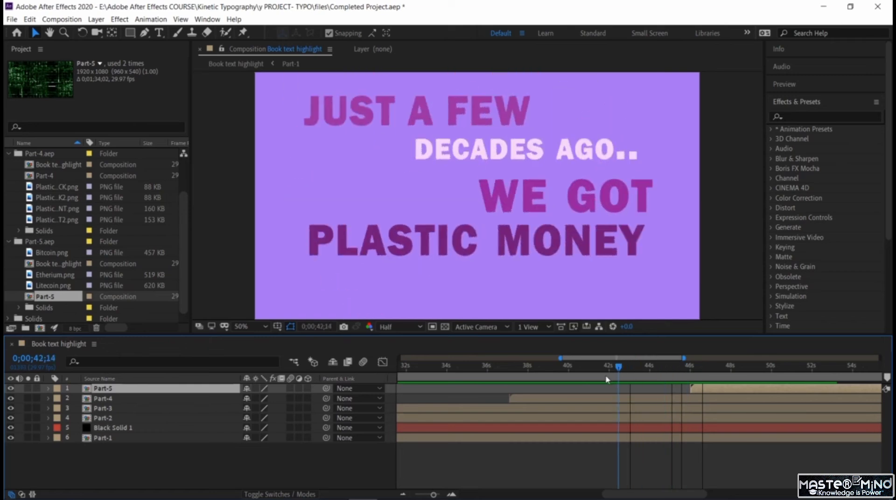
{"action": "left_click", "coordinate": [601, 379]}
{"action": "key", "text": "space"}
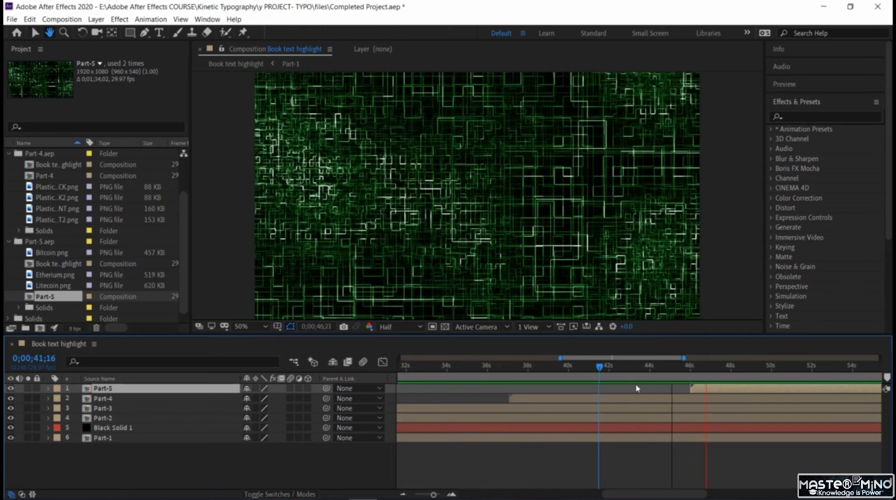
{"action": "left_click", "coordinate": [706, 378]}
{"action": "left_click_drag", "start_coordinate": [696, 391], "coordinate": [621, 367]}
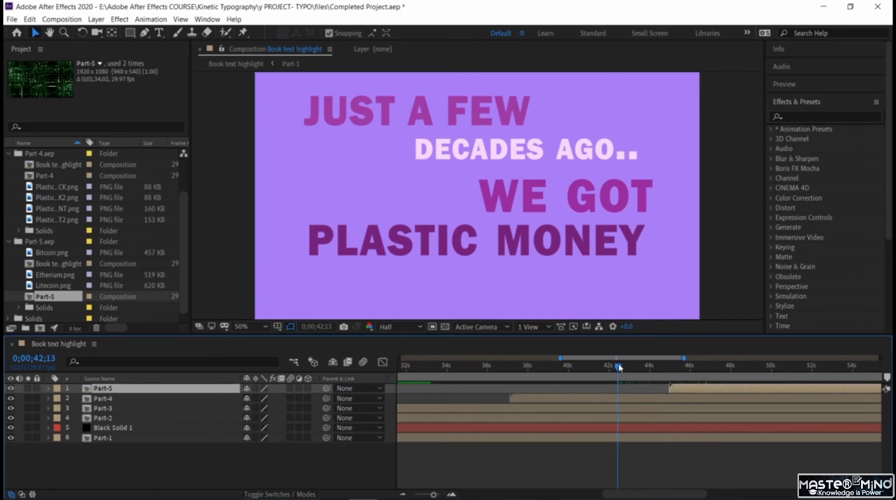
- Replay the bank cards ending and shift the start of Part-5 to about 0;00;45;15
{"action": "key", "text": "space"}
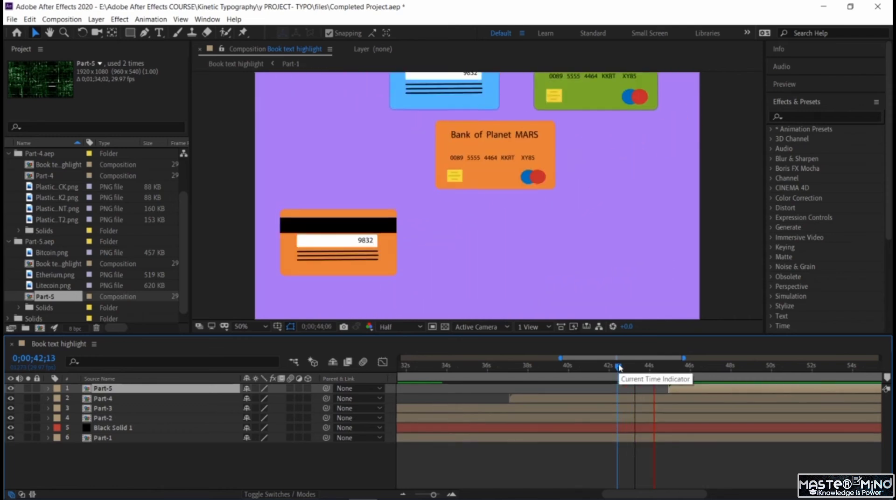
{"action": "left_click_drag", "start_coordinate": [620, 368], "coordinate": [661, 370]}
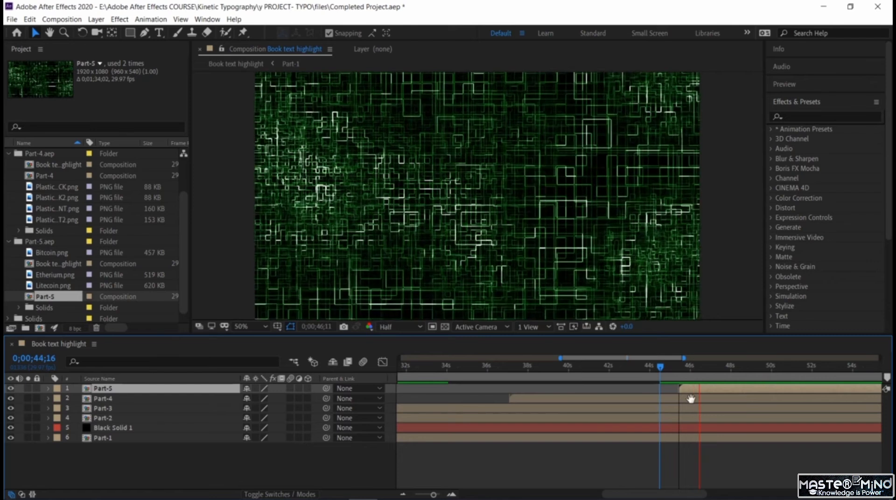
{"action": "key", "text": "space"}
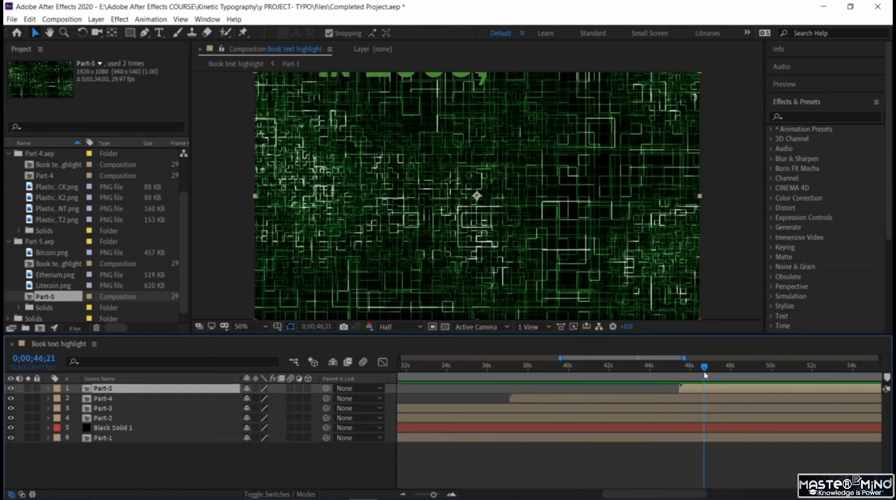
{"action": "left_click_drag", "start_coordinate": [705, 375], "coordinate": [679, 368]}
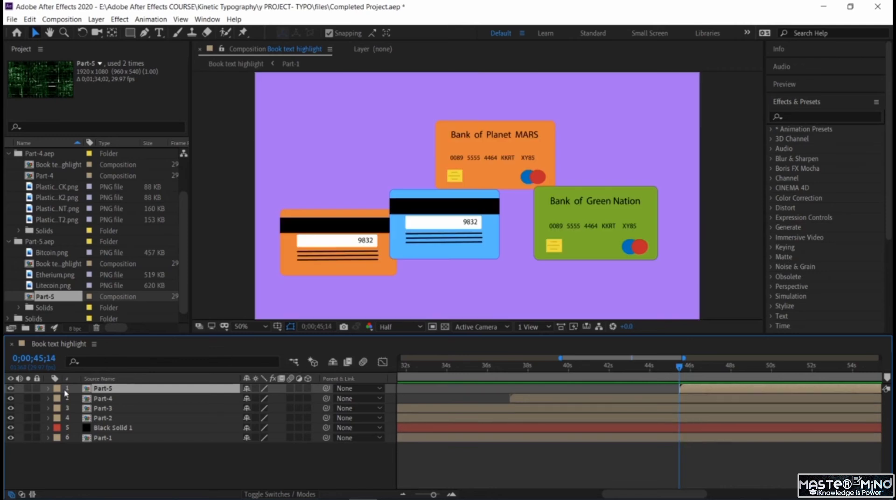
- Animate Part-5 sliding in from above with Position keyframes of 960, -571 at 0;00;45;16 and 960, 540 at 0;00;45;22
{"action": "left_click", "coordinate": [48, 389]}
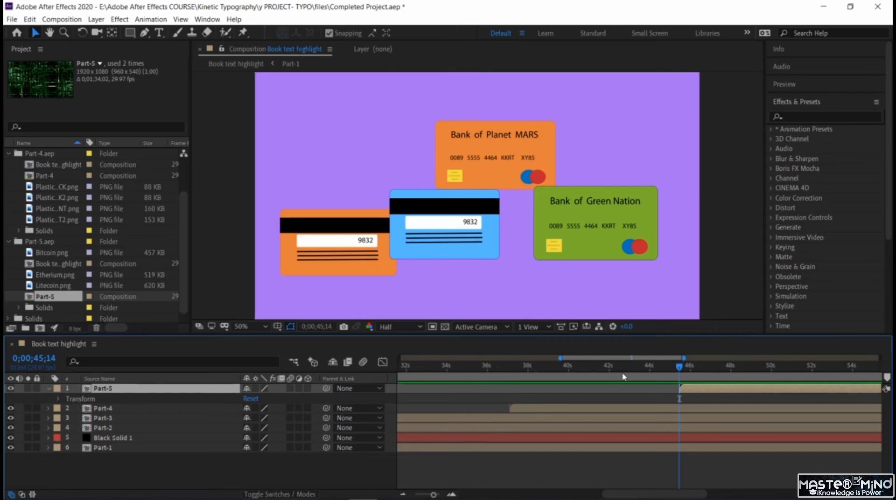
{"action": "left_click_drag", "start_coordinate": [680, 368], "coordinate": [681, 368]}
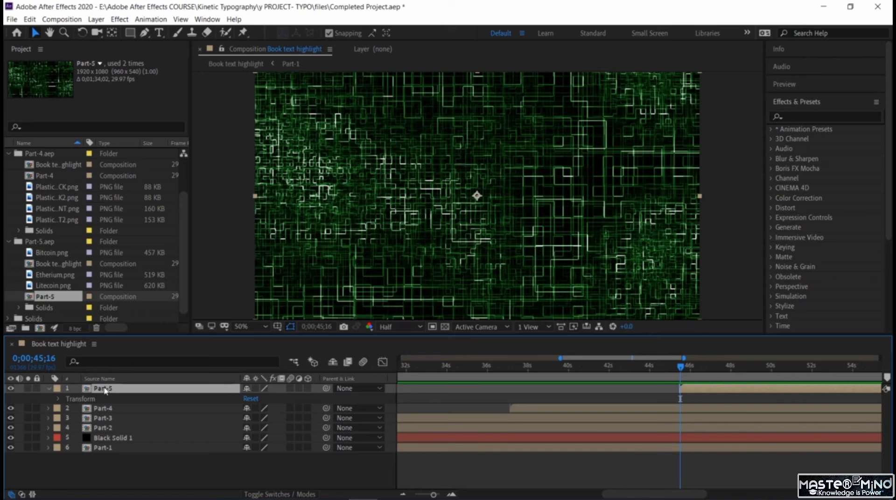
{"action": "key", "text": "p"}
{"action": "left_click", "coordinate": [78, 399]}
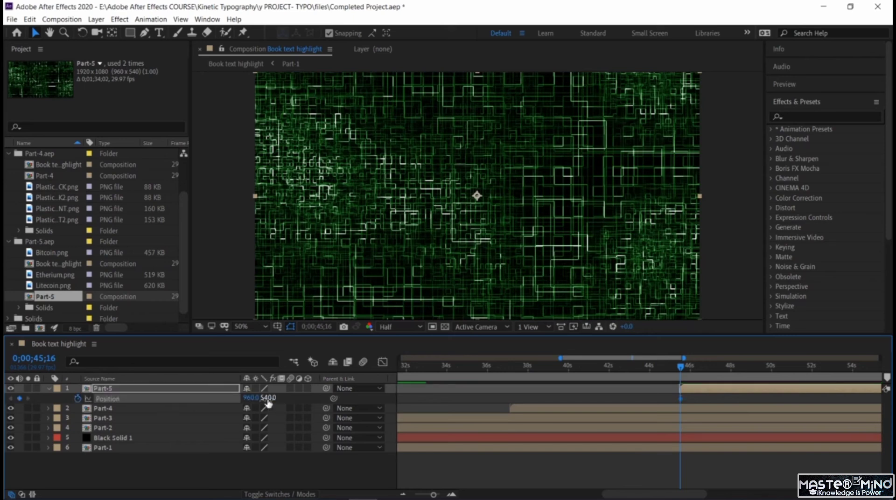
{"action": "left_click_drag", "start_coordinate": [268, 398], "coordinate": [107, 361]}
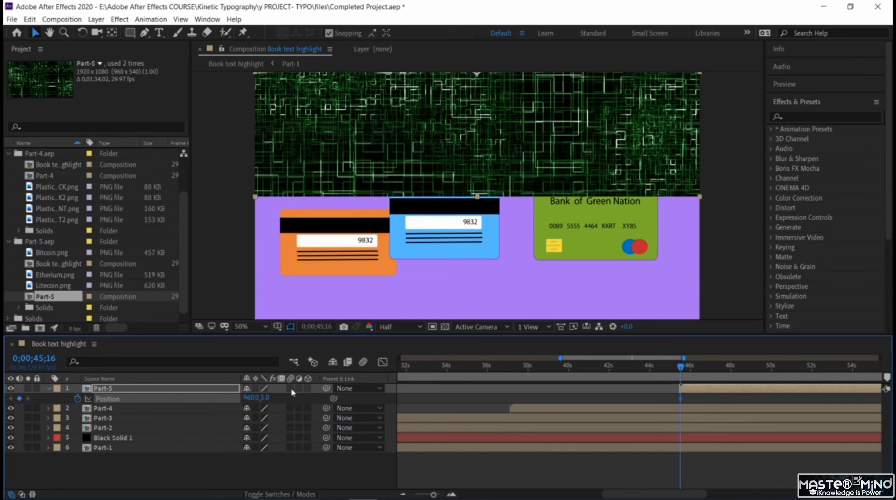
{"action": "left_click_drag", "start_coordinate": [264, 398], "coordinate": [25, 333]}
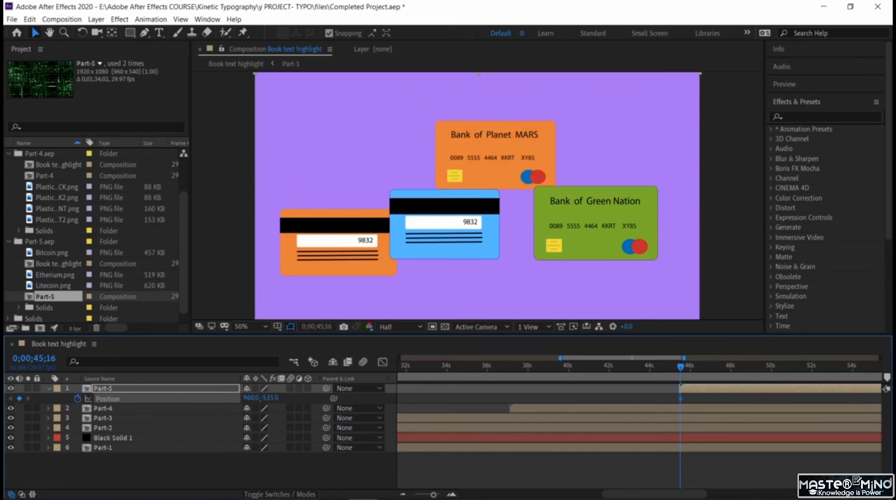
{"action": "left_click_drag", "start_coordinate": [680, 367], "coordinate": [685, 371]}
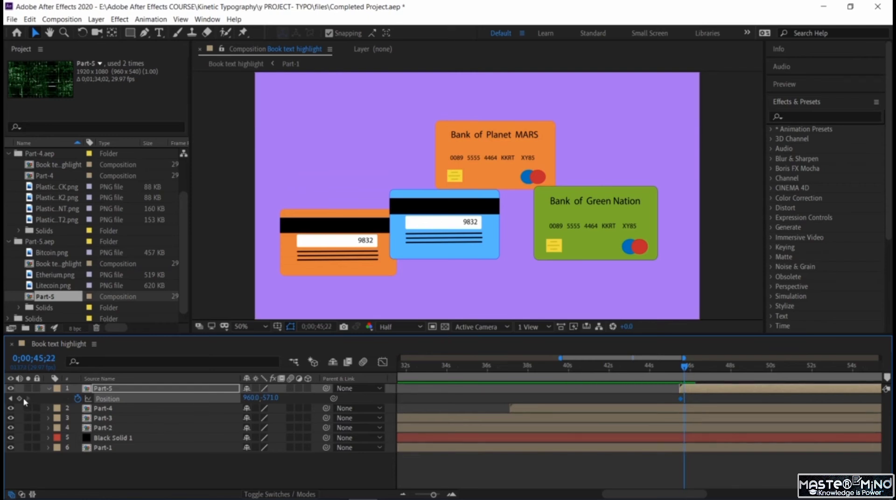
{"action": "left_click_drag", "start_coordinate": [345, 402], "coordinate": [889, 422]}
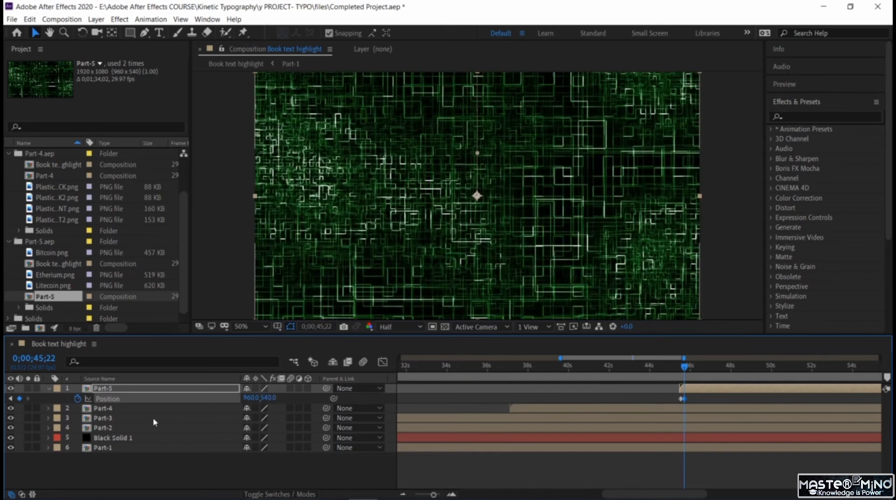
- Preview Part-5's slide-in from 0;00;44;13 through its closing scene, stopping at 0;00;59;27
{"action": "left_click", "coordinate": [659, 367]}
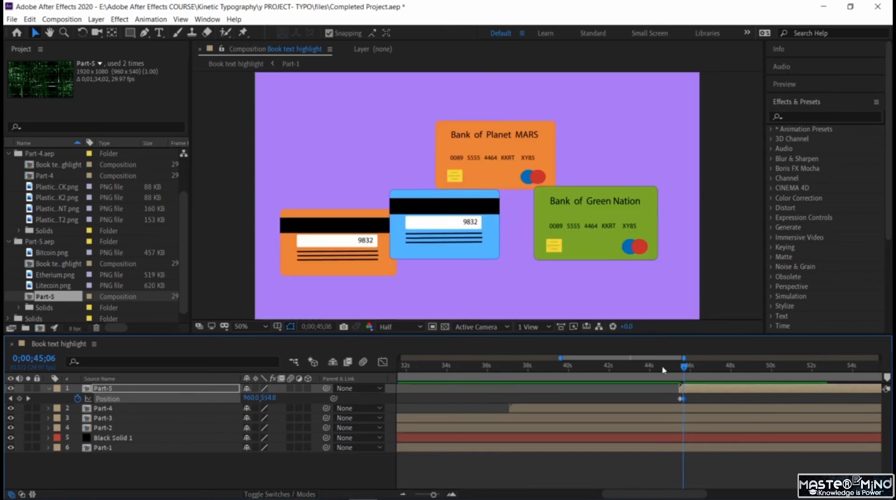
{"action": "key", "text": "space"}
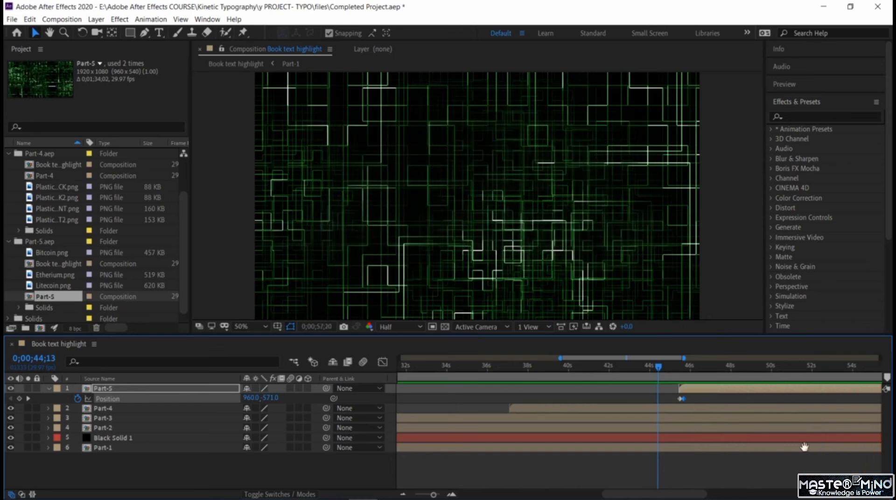
{"action": "key", "text": "space"}
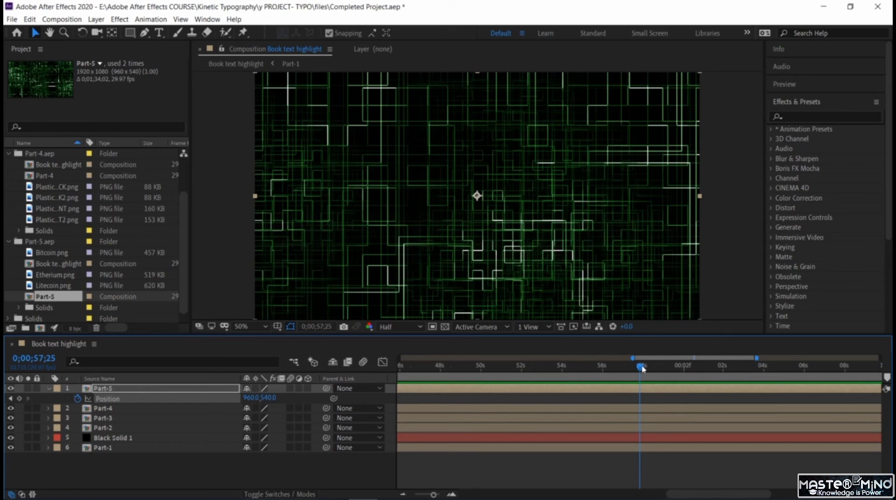
{"action": "left_click_drag", "start_coordinate": [643, 368], "coordinate": [666, 366]}
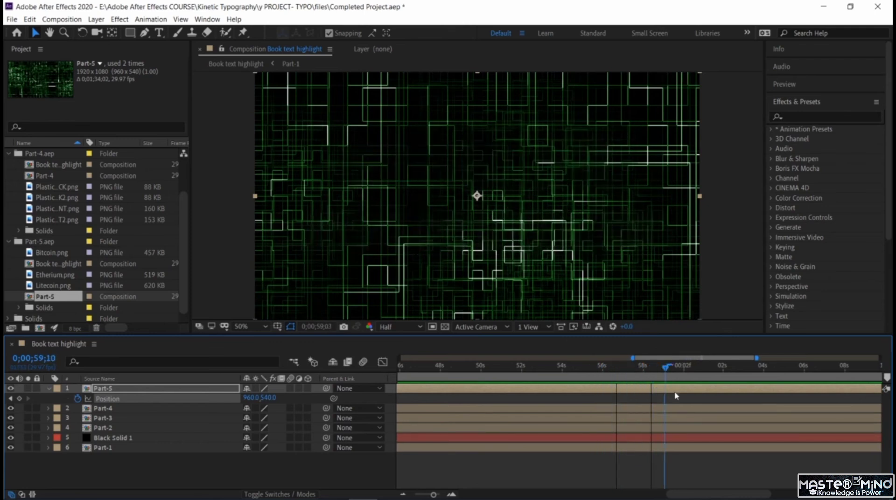
{"action": "left_click_drag", "start_coordinate": [676, 396], "coordinate": [683, 398]}
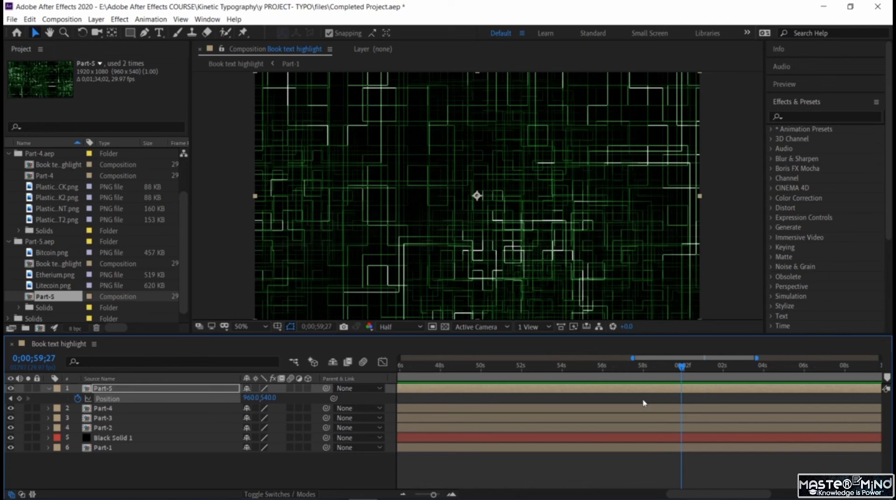
- Shorten the composition's work area so it ends just past 0;00;59;27
{"action": "left_click", "coordinate": [405, 494]}
{"action": "left_click", "coordinate": [405, 494]}
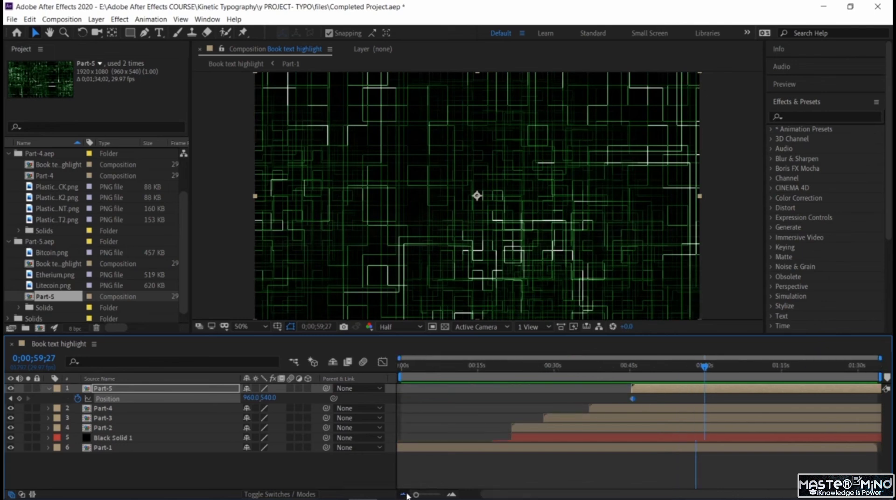
{"action": "left_click_drag", "start_coordinate": [881, 377], "coordinate": [708, 377]}
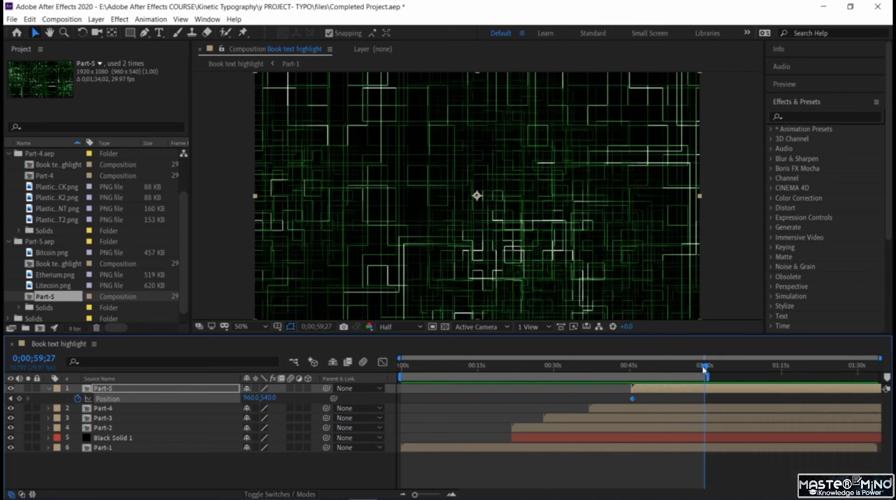
- Save the project and return the current time to 0;00;00;00
{"action": "key", "text": "ctrl+s"}
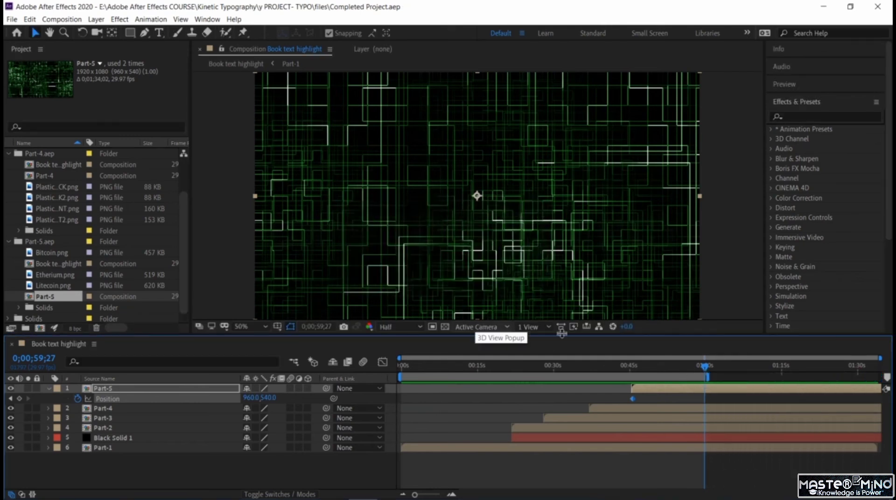
{"action": "left_click_drag", "start_coordinate": [704, 366], "coordinate": [333, 393]}
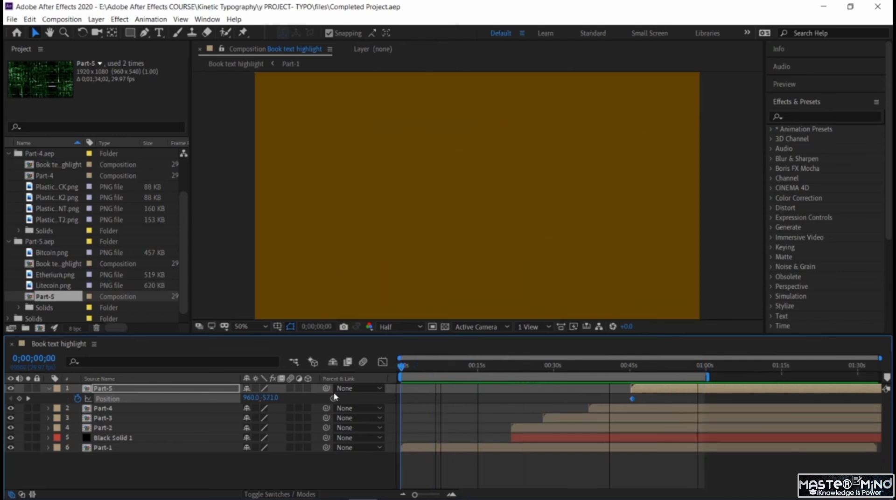
- Add the Book text highlight composition to the Adobe Media Encoder queue and start encoding it as H.264 with Match Source - High bitrate
{"action": "left_click", "coordinate": [11, 19]}
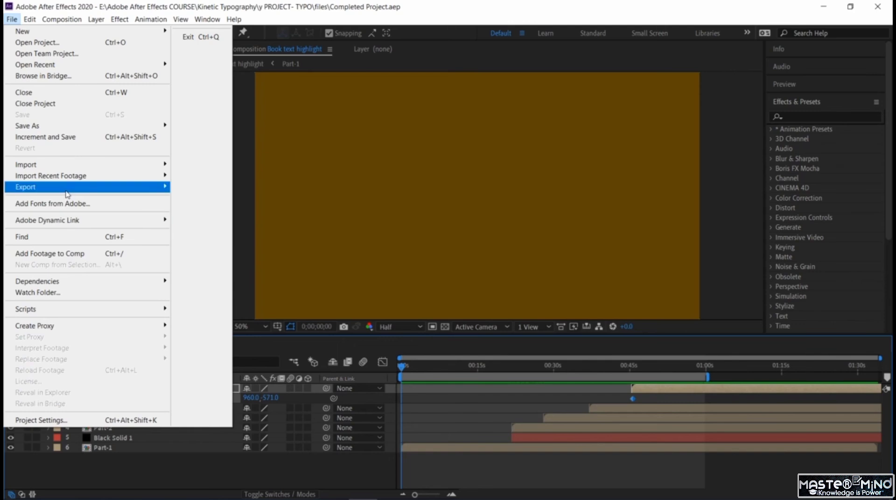
{"action": "mouse_move", "coordinate": [66, 187]}
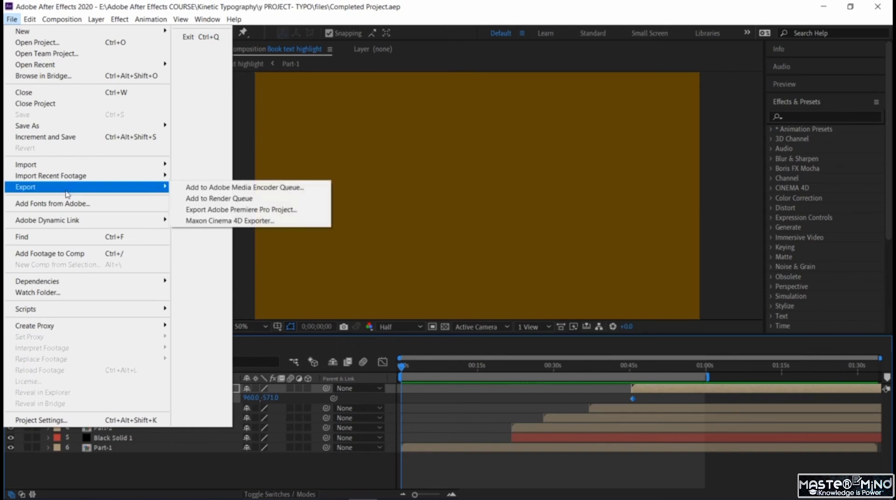
{"action": "left_click", "coordinate": [244, 188]}
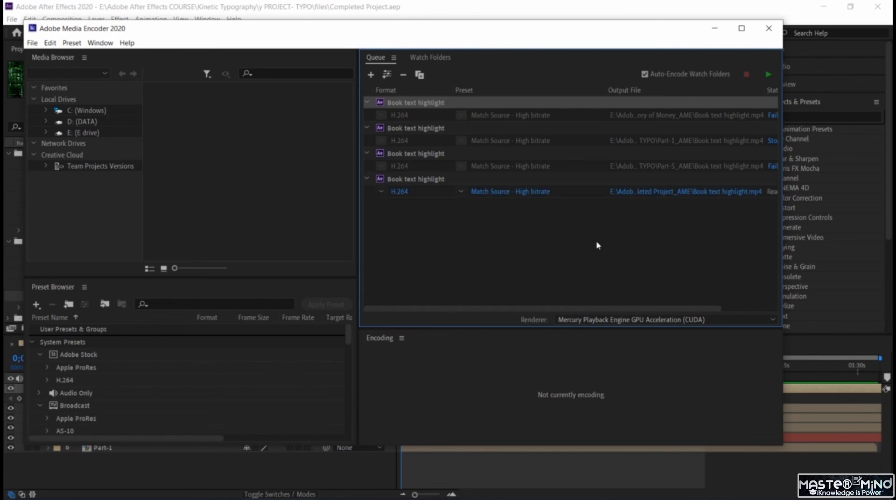
{"action": "left_click", "coordinate": [768, 75]}
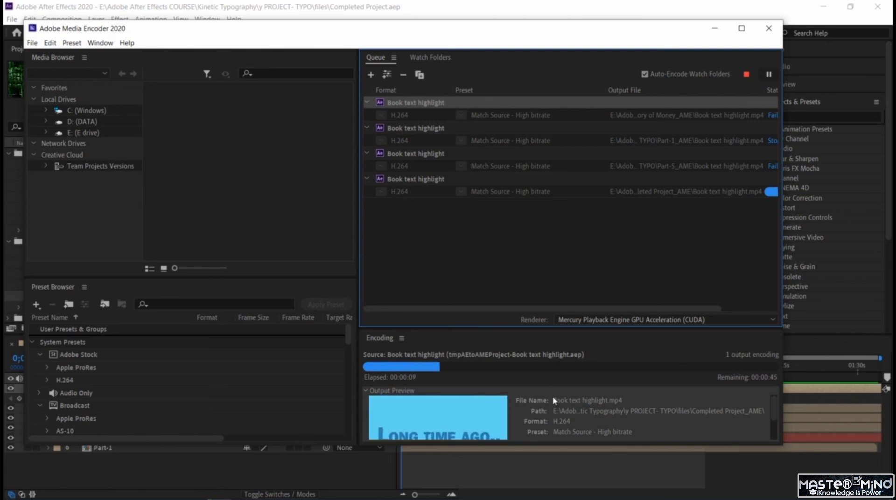
{"action": "mouse_move", "coordinate": [558, 446]}
{"action": "left_mouse_down"}
{"action": "mouse_move", "coordinate": [564, 480]}
{"action": "mouse_move", "coordinate": [561, 440]}
{"action": "left_mouse_up"}
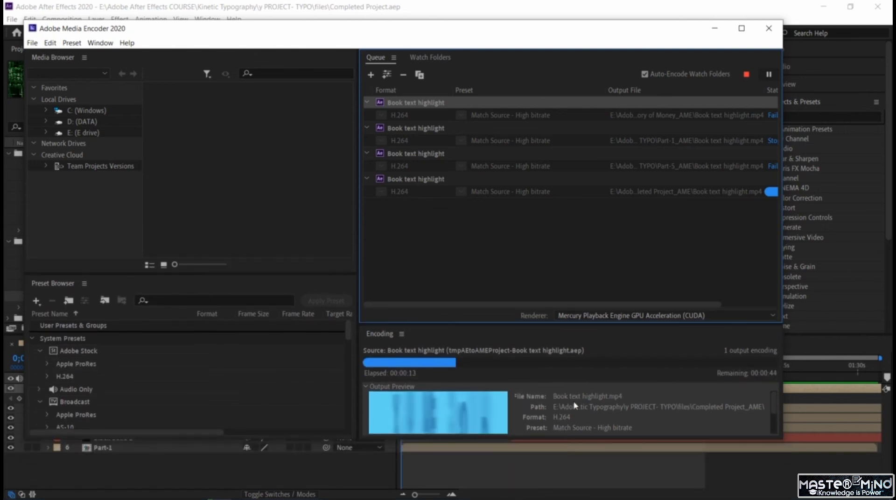